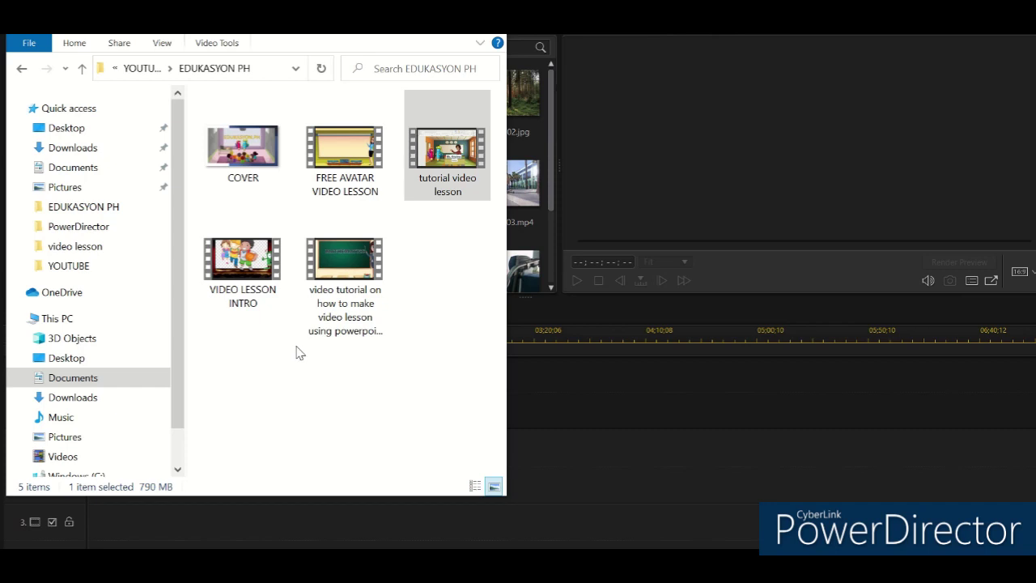
# Add "video tutorial on how to make video lesson using powerpoint" from the EDUKASYON PH folder to video track 1, starting at 00;00;00;00.
pyautogui.click(346, 274)
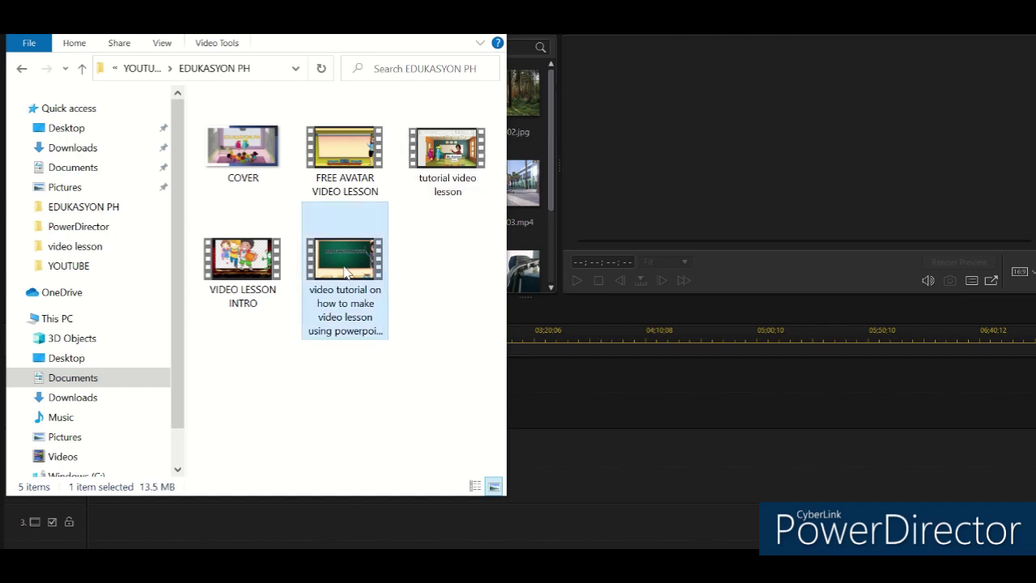
pyautogui.moveTo(345, 274); pyautogui.dragTo(343, 272)
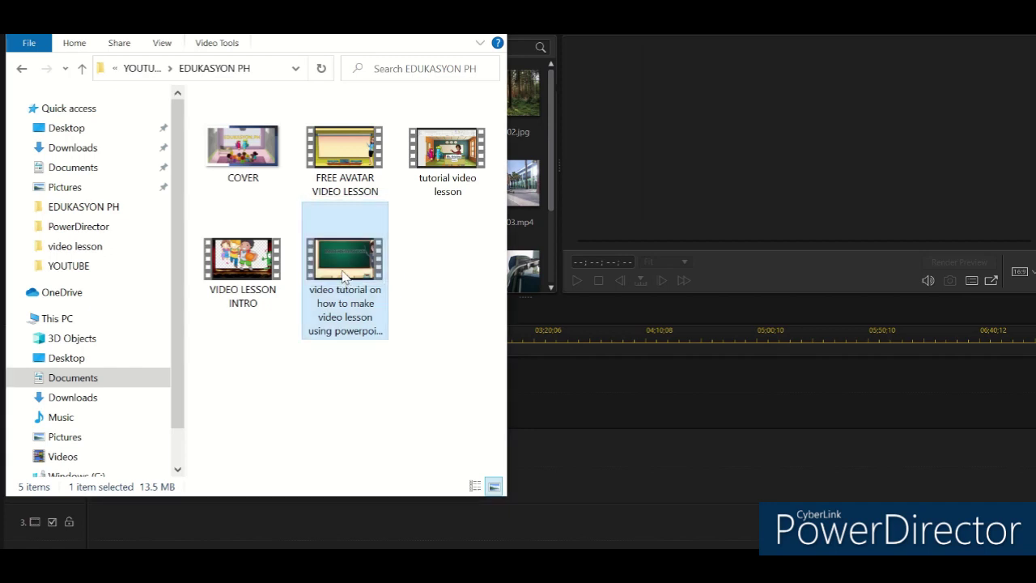
pyautogui.moveTo(344, 275); pyautogui.dragTo(575, 409)
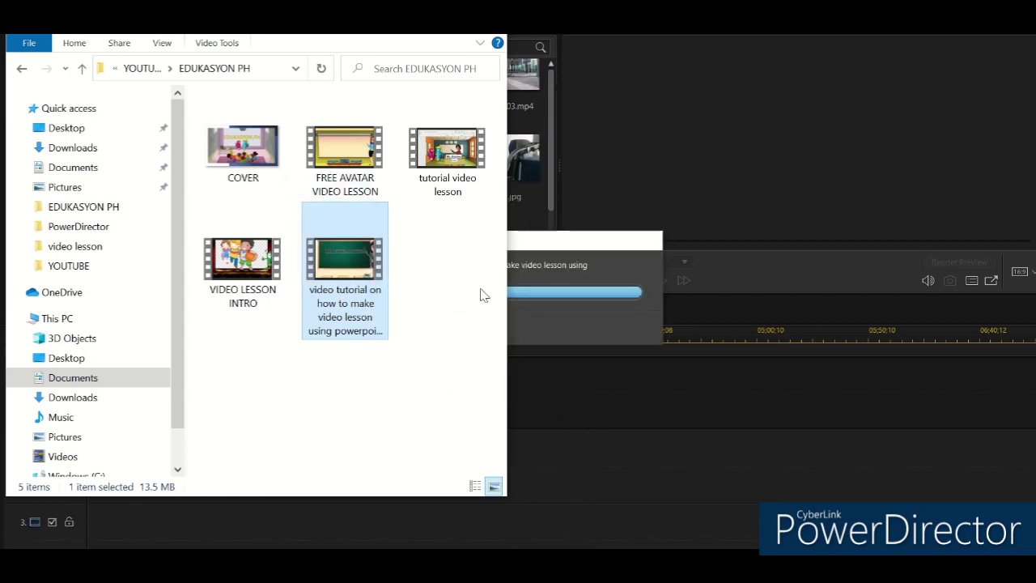
pyautogui.click(589, 391)
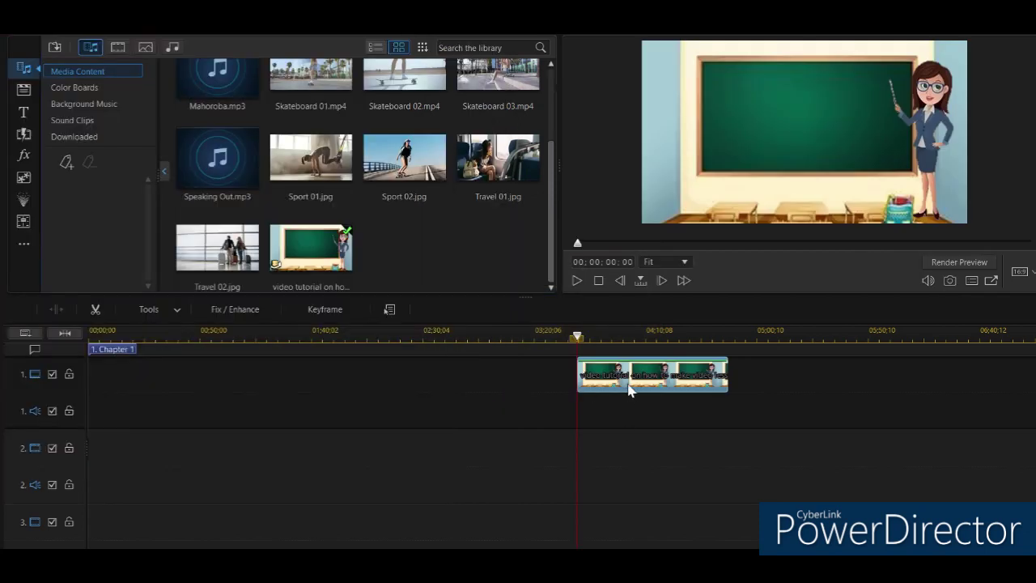
pyautogui.moveTo(637, 387); pyautogui.dragTo(254, 374)
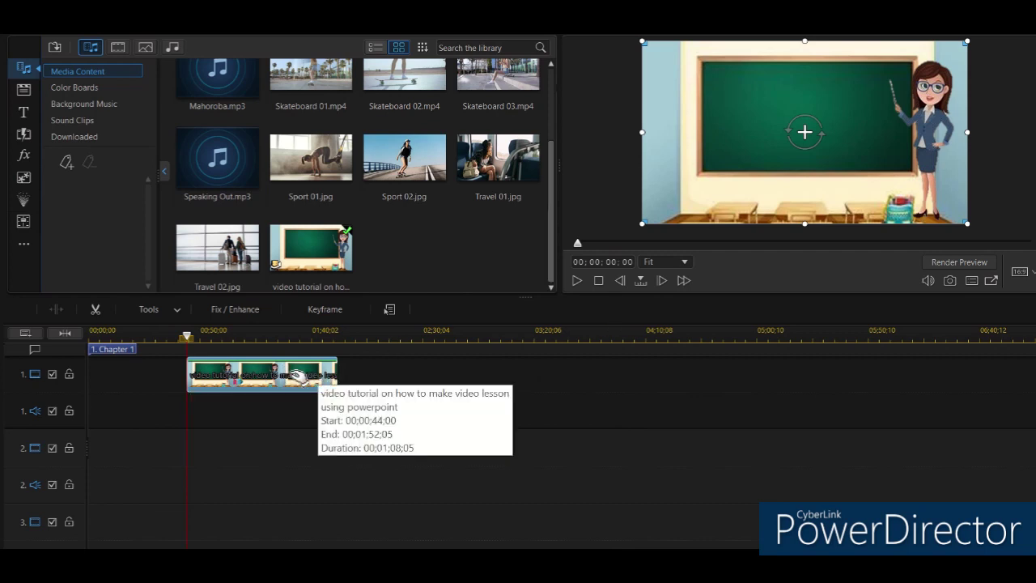
pyautogui.moveTo(267, 373); pyautogui.dragTo(171, 375)
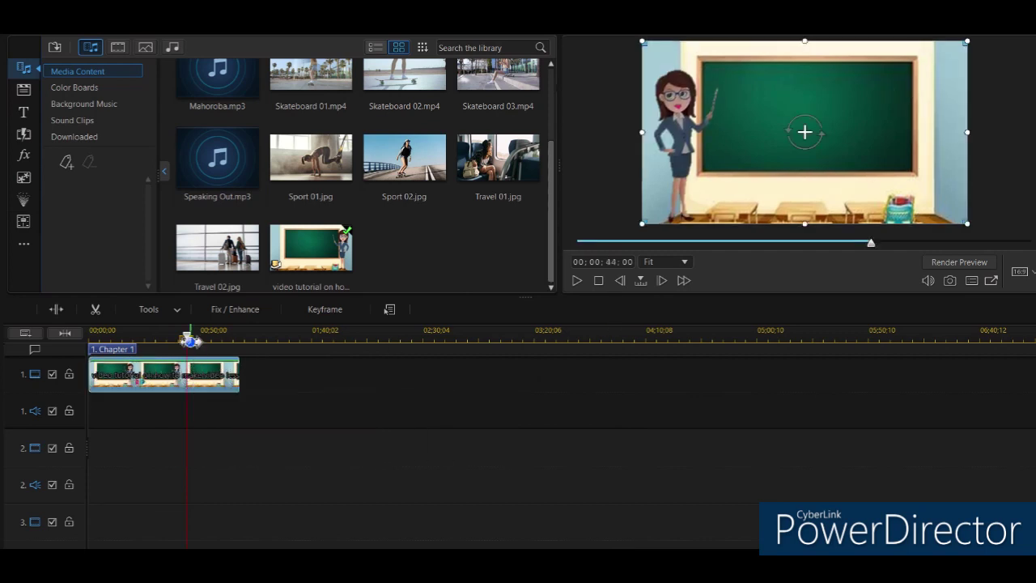
# Play the clip from near its beginning and pause where the teacher stands on the opposite side of the chalkboard.
pyautogui.click(187, 337)
pyautogui.moveTo(187, 337); pyautogui.dragTo(92, 337)
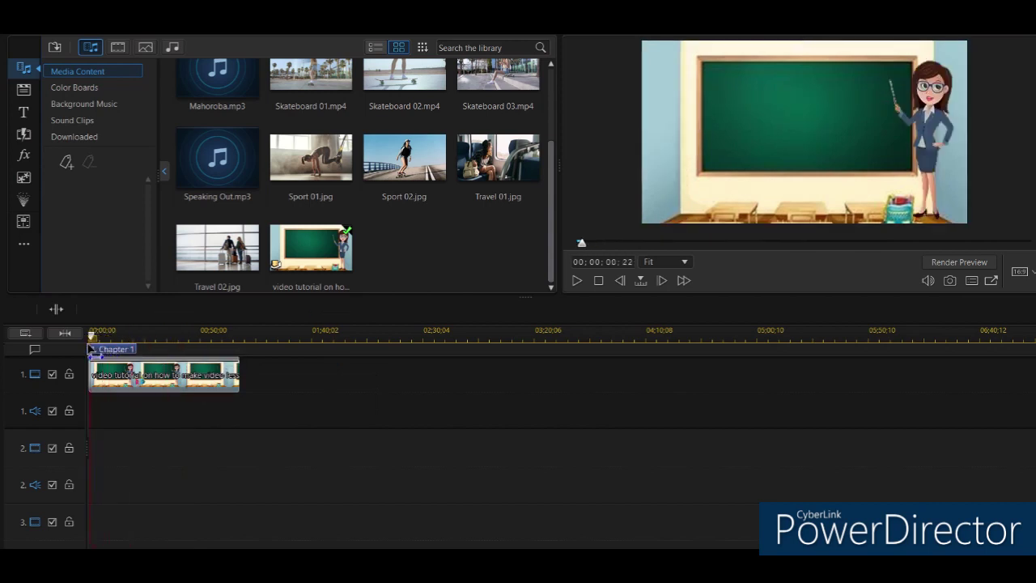
pyautogui.click(146, 374)
pyautogui.click(575, 279)
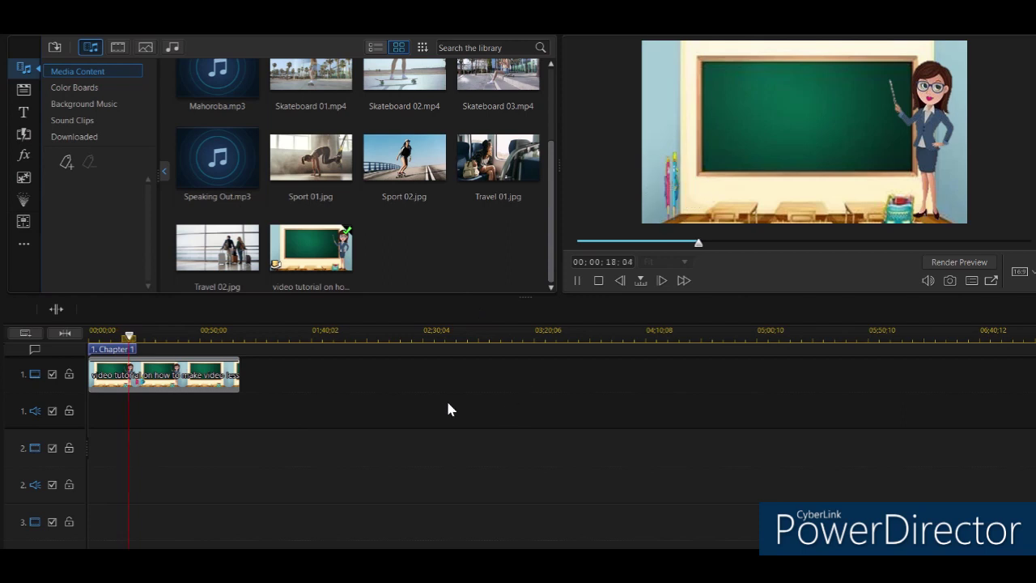
pyautogui.click(581, 284)
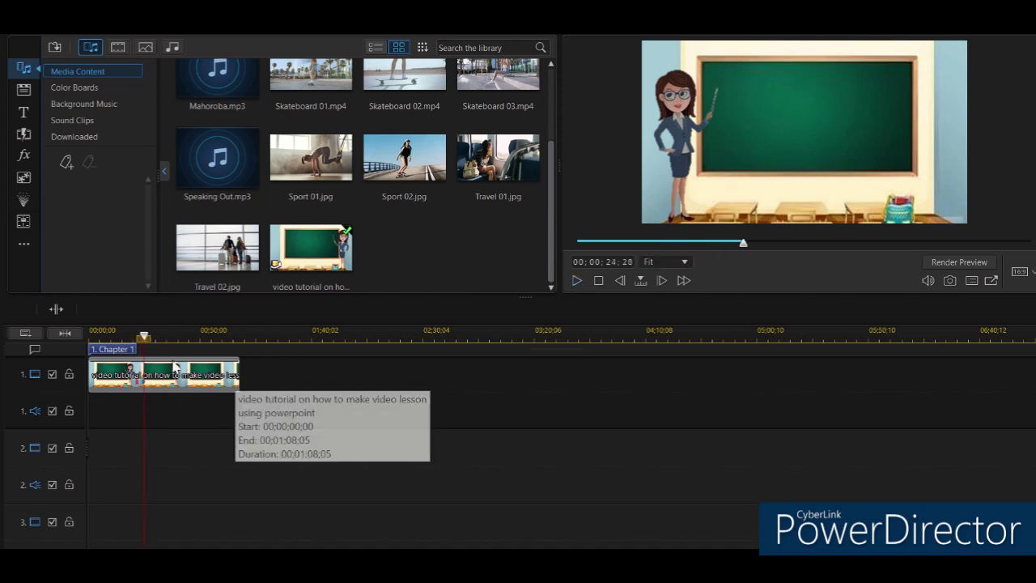
# Split the clip on video track 1 at 00;00;23;25.
pyautogui.moveTo(144, 337); pyautogui.dragTo(142, 336)
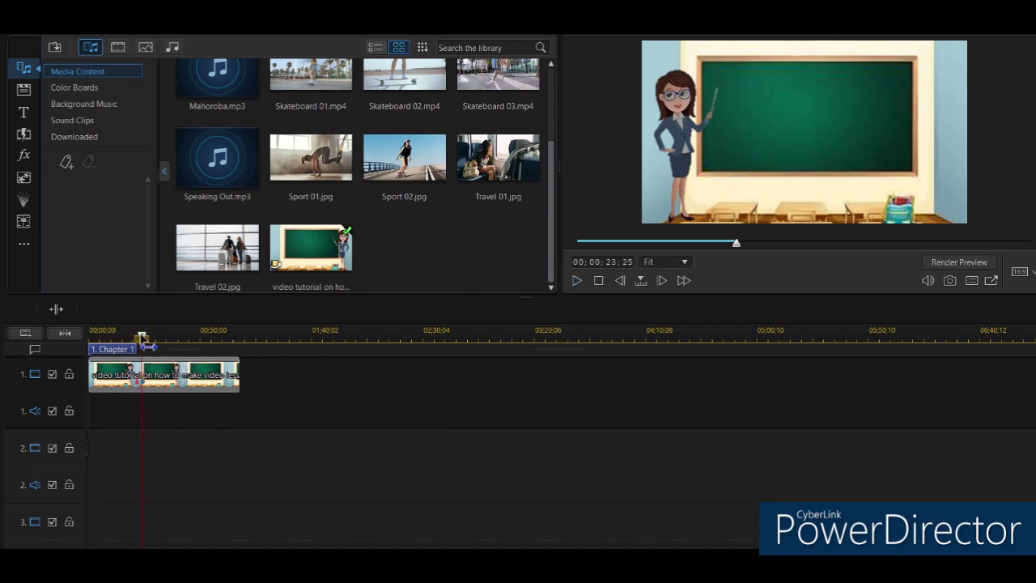
pyautogui.click(168, 384)
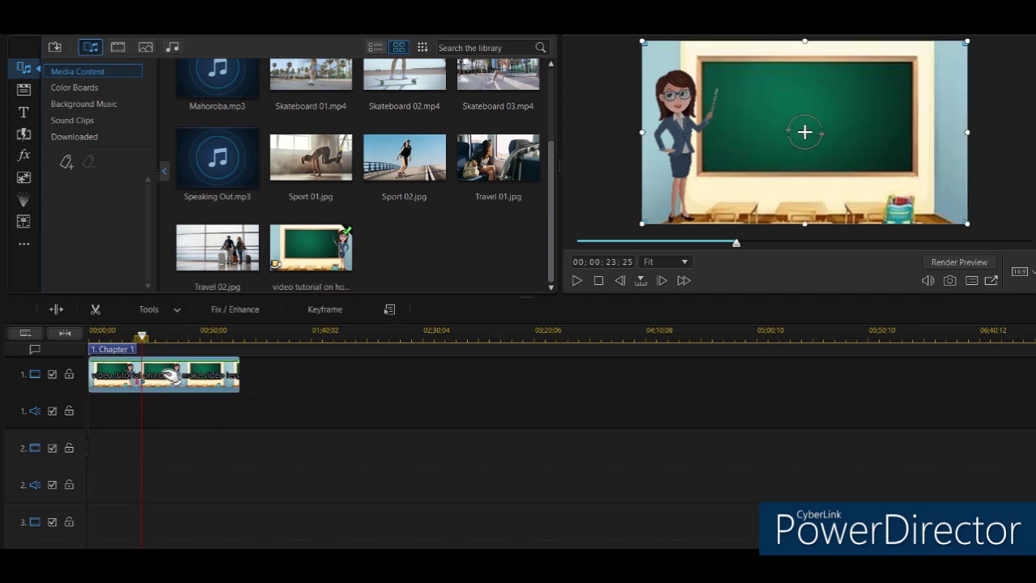
pyautogui.click(62, 311)
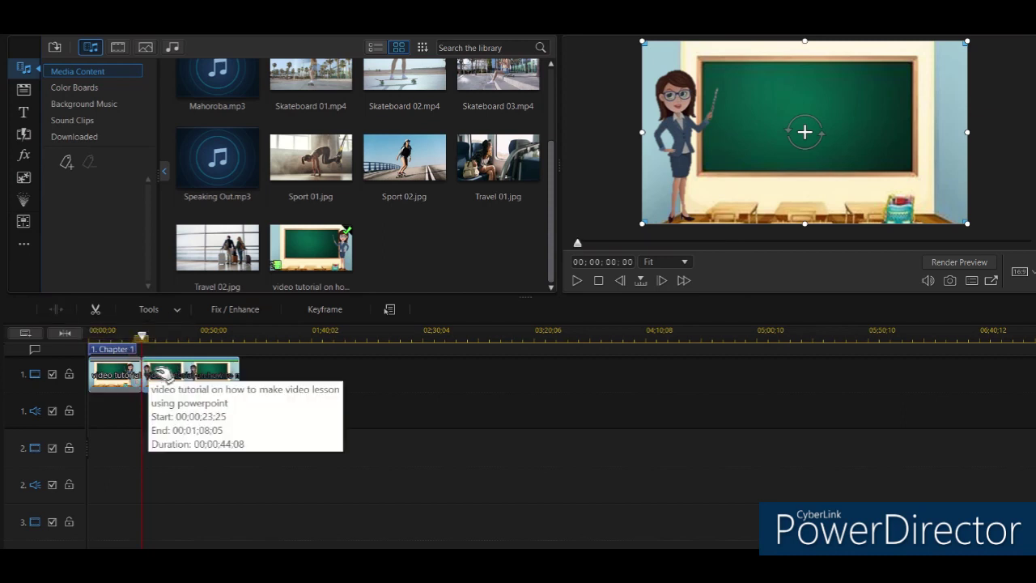
# Move the second part of the split clip along track 1 to start at 00;00;33;12, leaving a gap after the first part.
pyautogui.moveTo(161, 374); pyautogui.dragTo(281, 373)
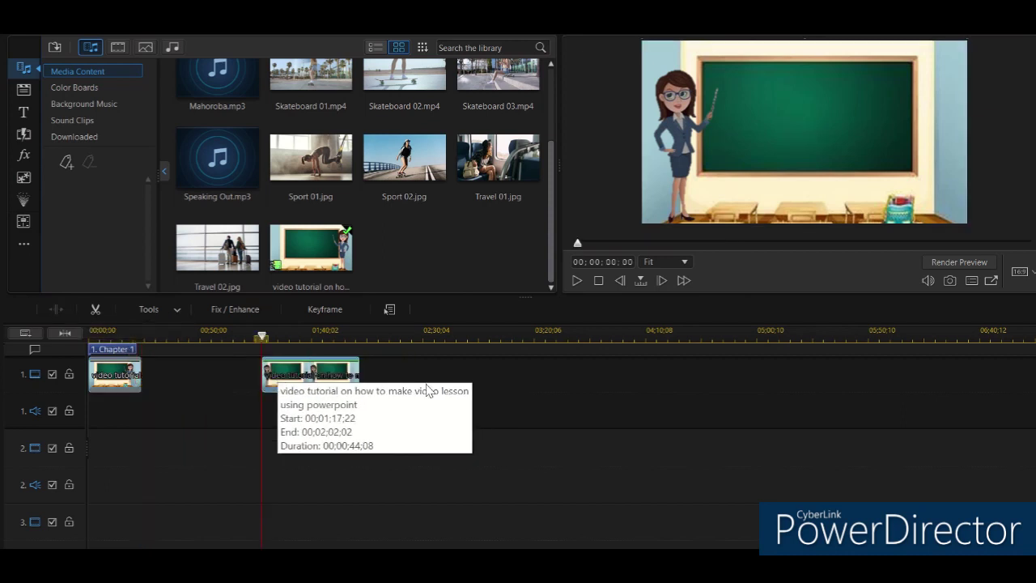
pyautogui.doubleClick(291, 377)
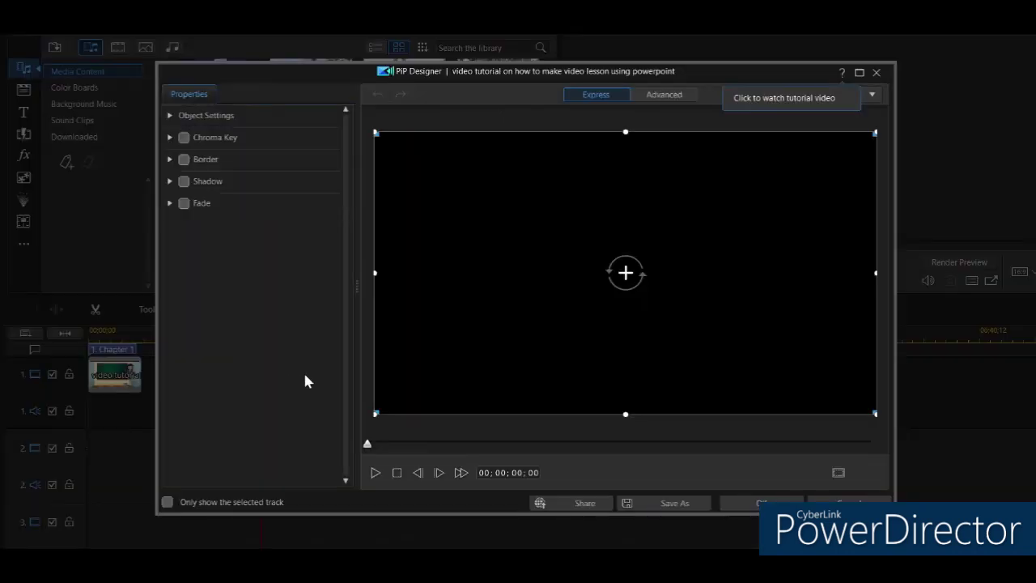
pyautogui.click(875, 74)
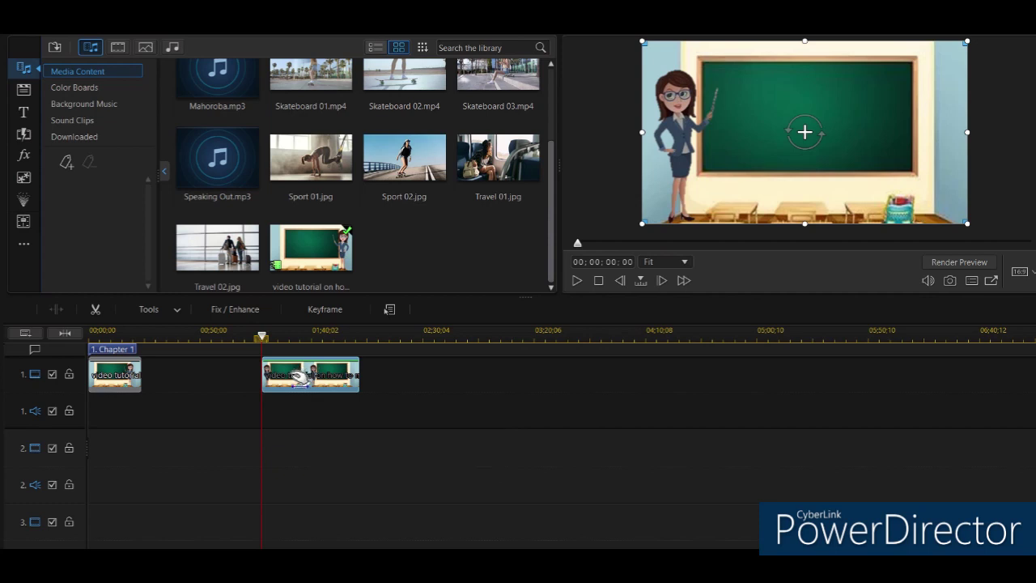
pyautogui.moveTo(300, 377); pyautogui.dragTo(259, 370)
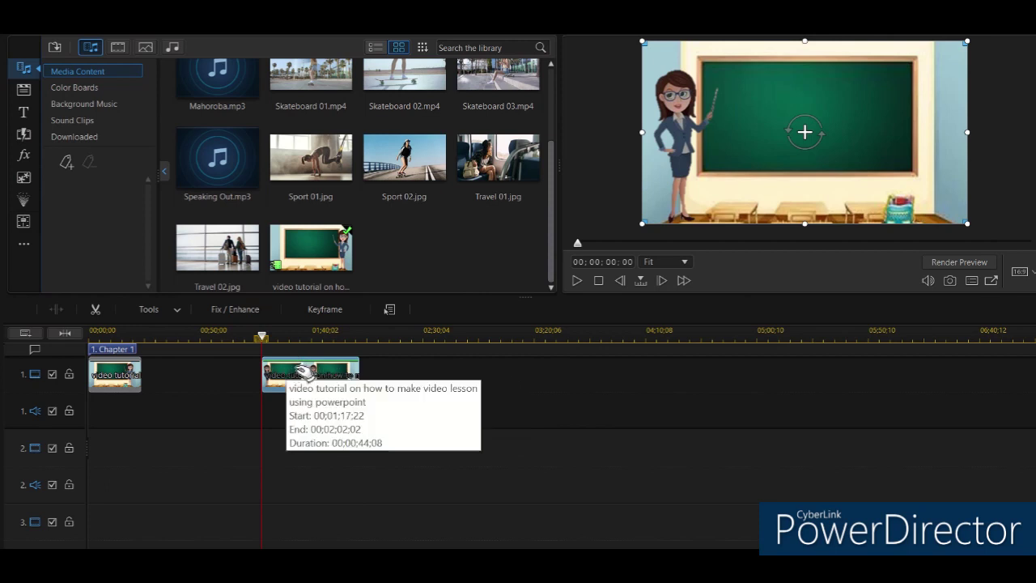
pyautogui.moveTo(306, 372); pyautogui.dragTo(199, 385)
pyautogui.click(169, 377)
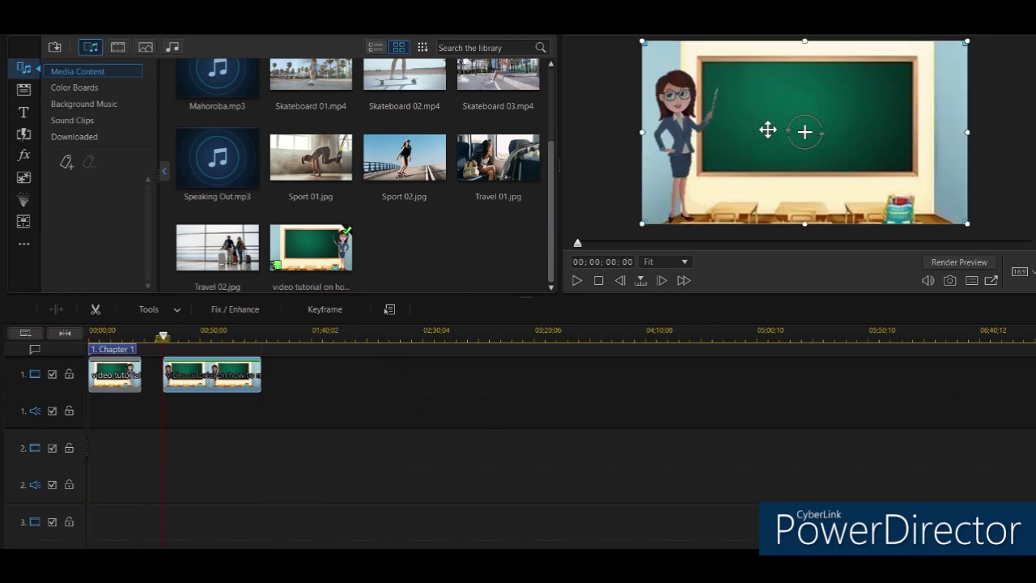
# Preview several Text Only titles and place the Default 3D title on video track 2 at 00;00;35;27, below the second clip part.
pyautogui.click(26, 114)
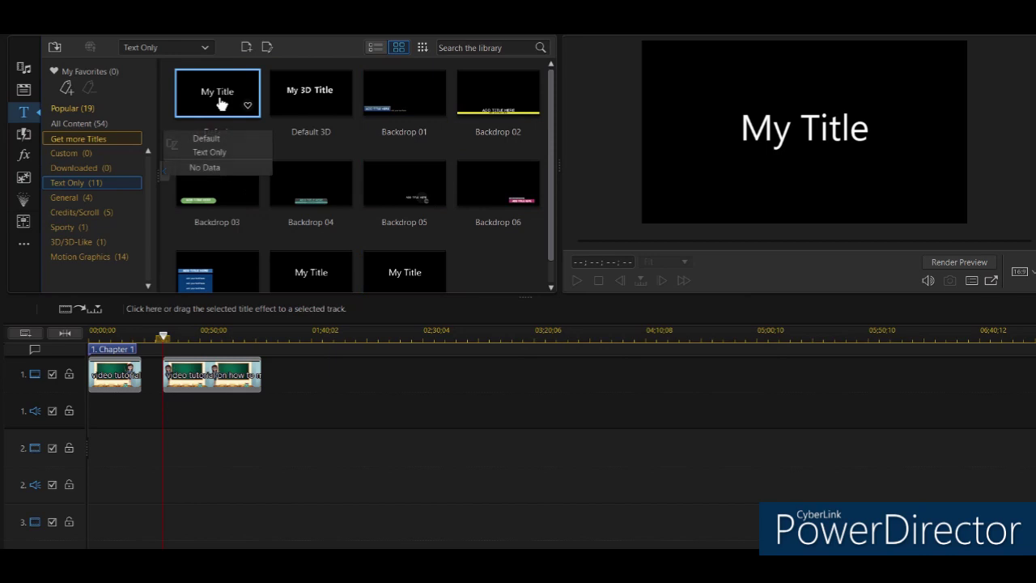
pyautogui.click(308, 103)
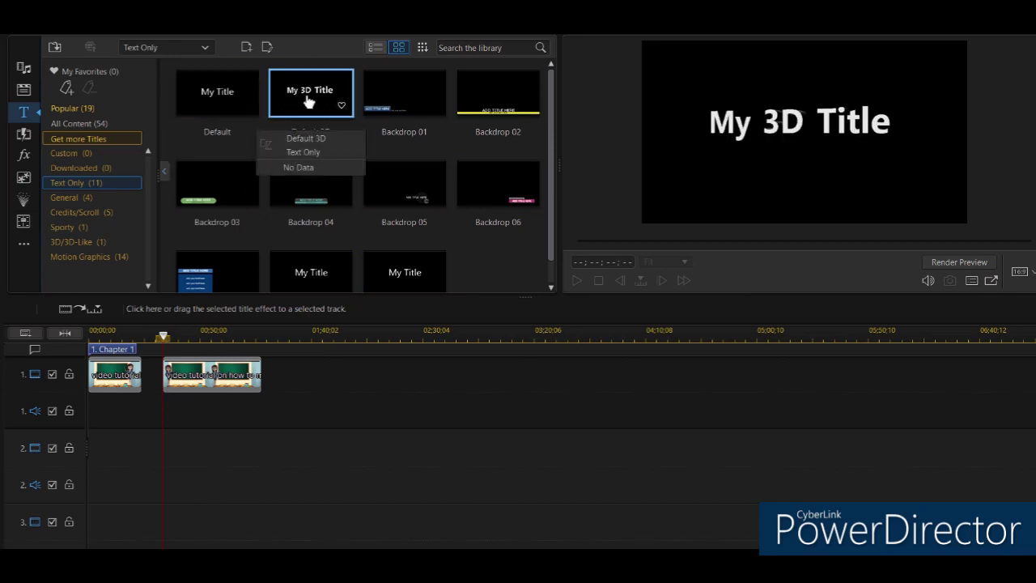
pyautogui.click(231, 109)
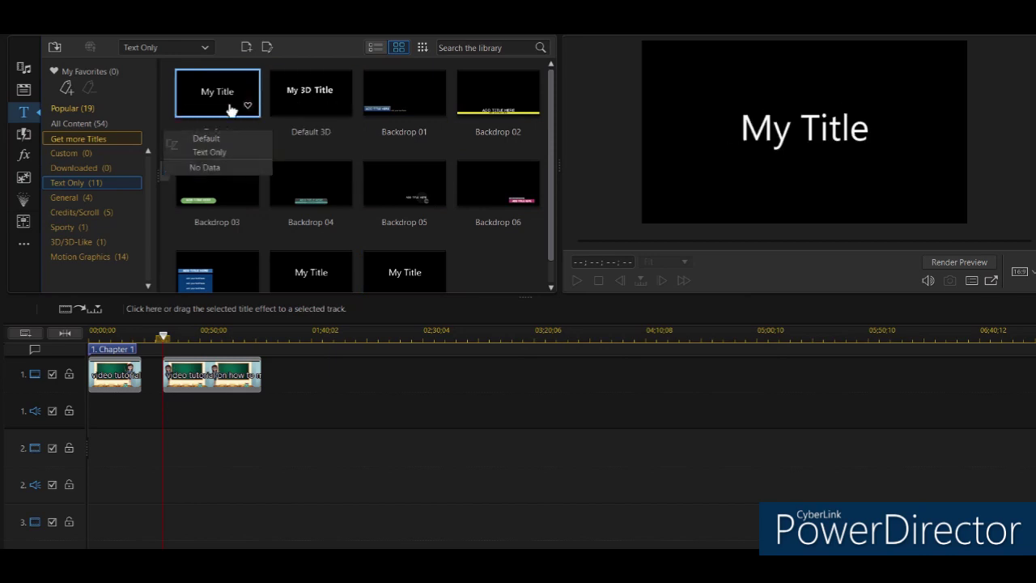
pyautogui.click(320, 267)
pyautogui.click(324, 180)
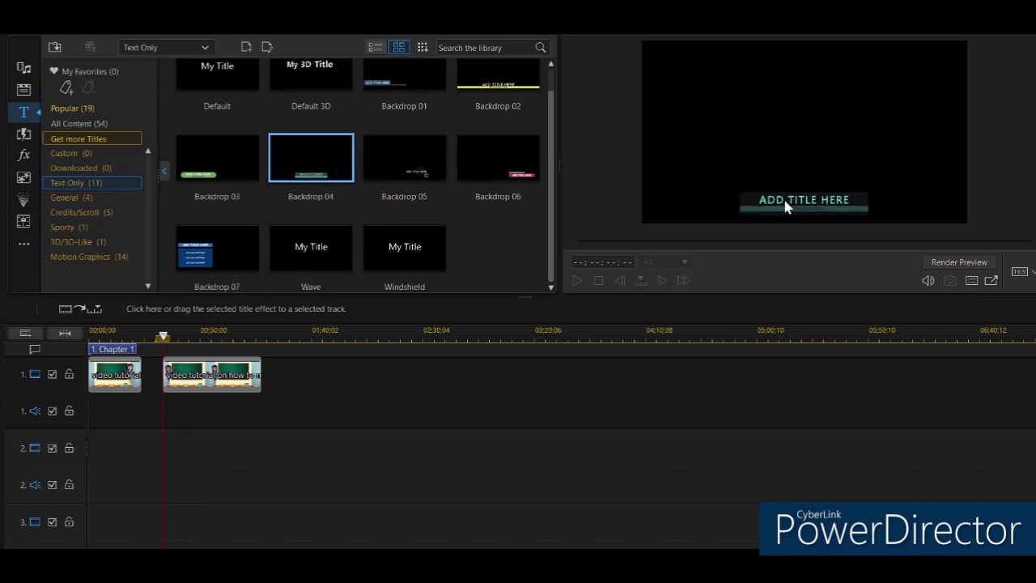
pyautogui.click(301, 89)
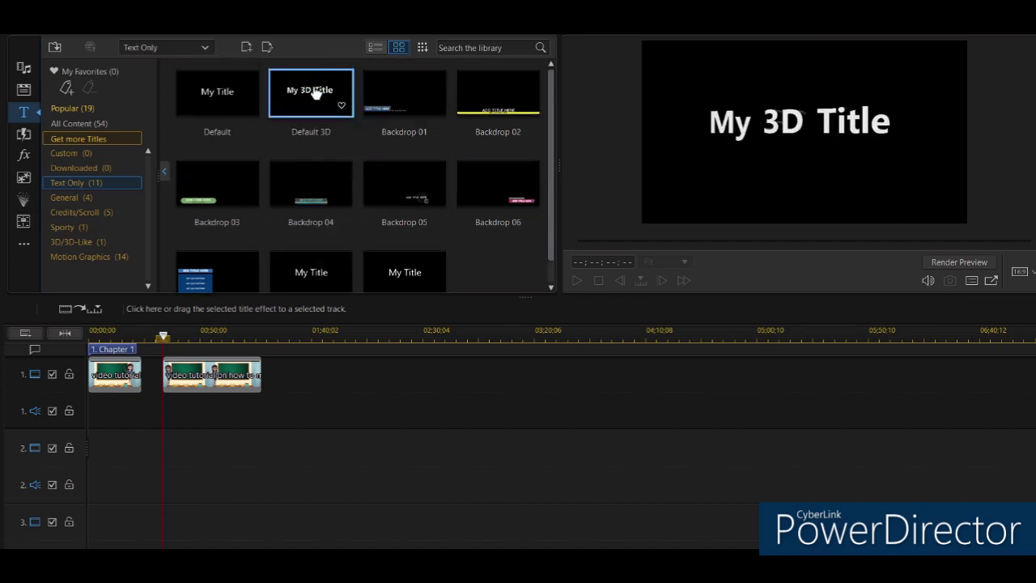
pyautogui.moveTo(302, 102); pyautogui.dragTo(169, 445)
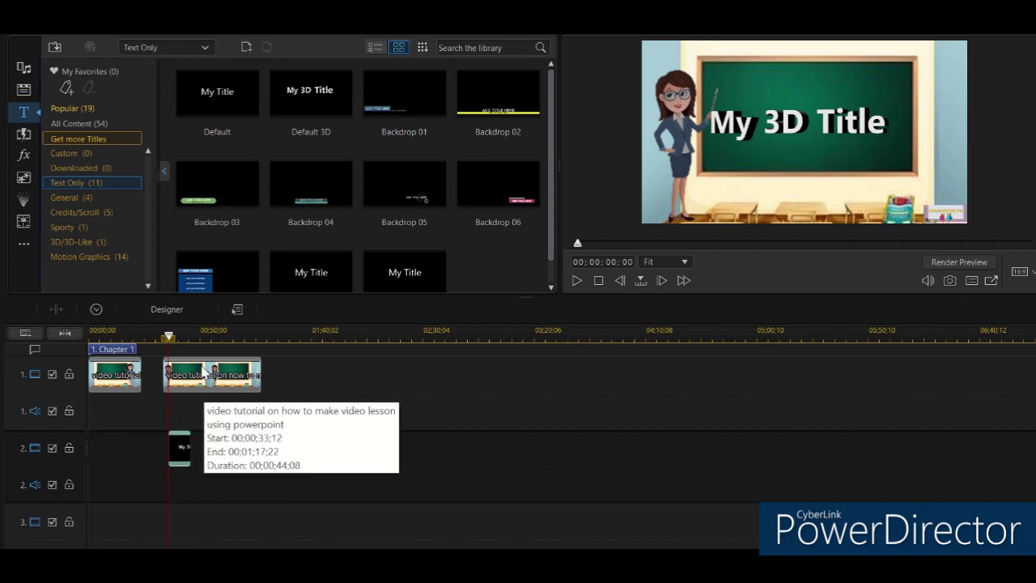
pyautogui.click(207, 376)
pyautogui.doubleClick(232, 385)
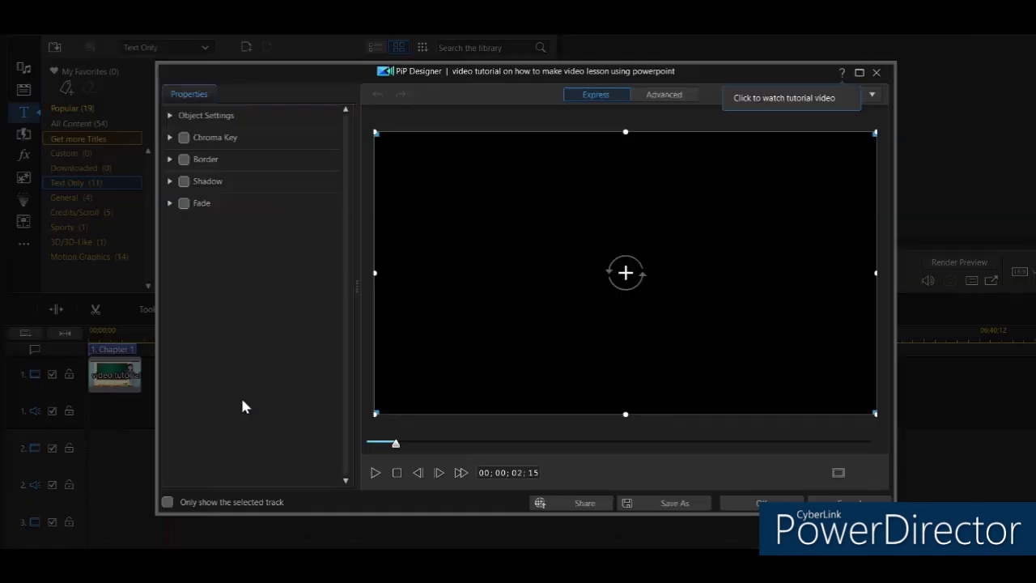
pyautogui.click(876, 72)
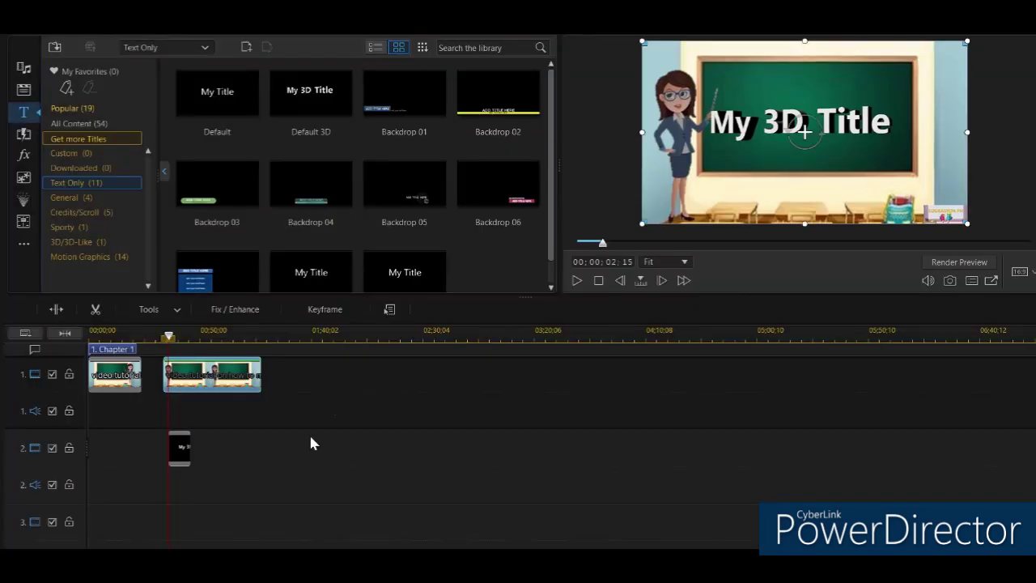
# Replace the text of the 3D title on track 2 with "video lesson".
pyautogui.click(179, 450)
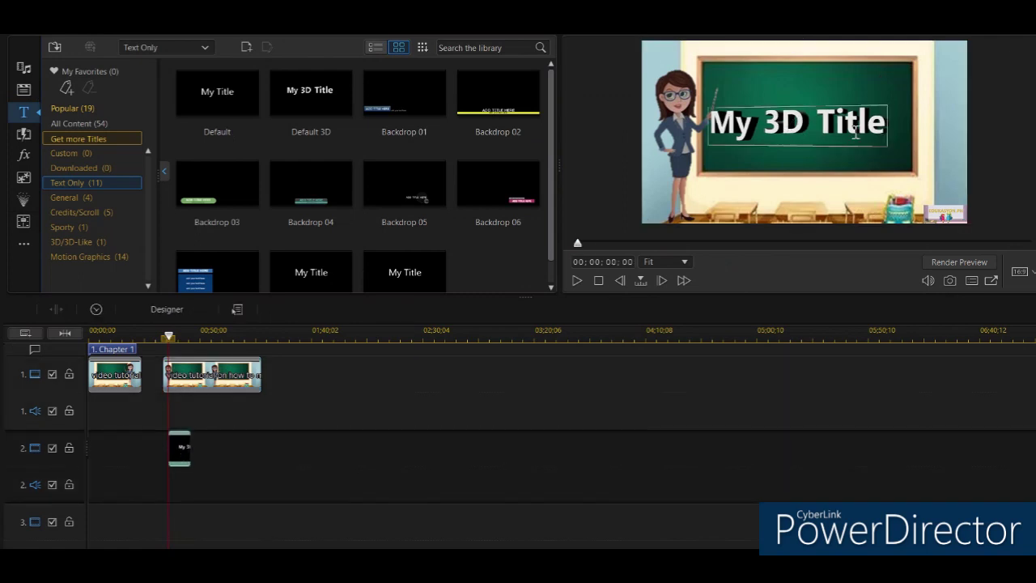
pyautogui.click(883, 120)
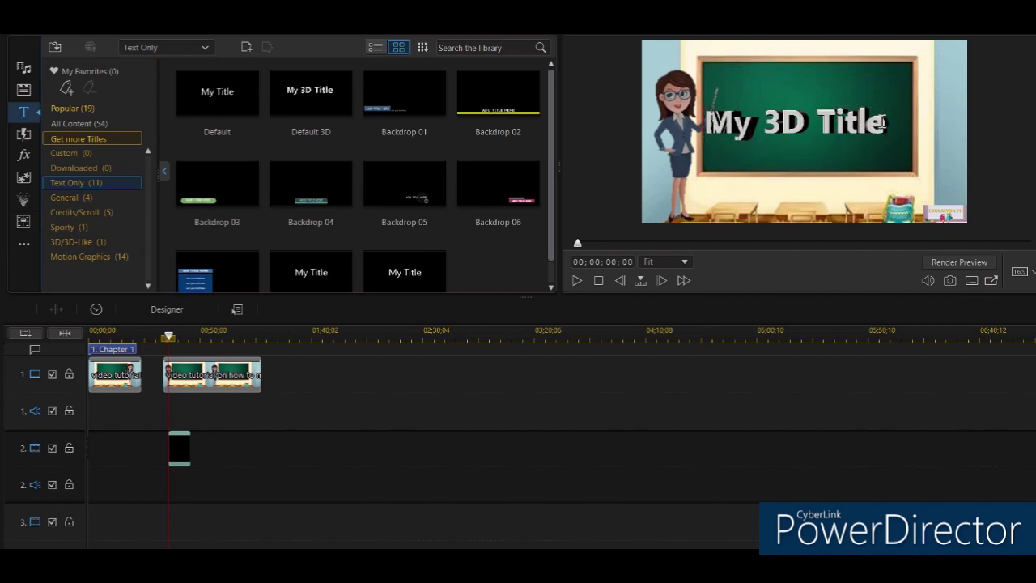
pyautogui.write('Vide')
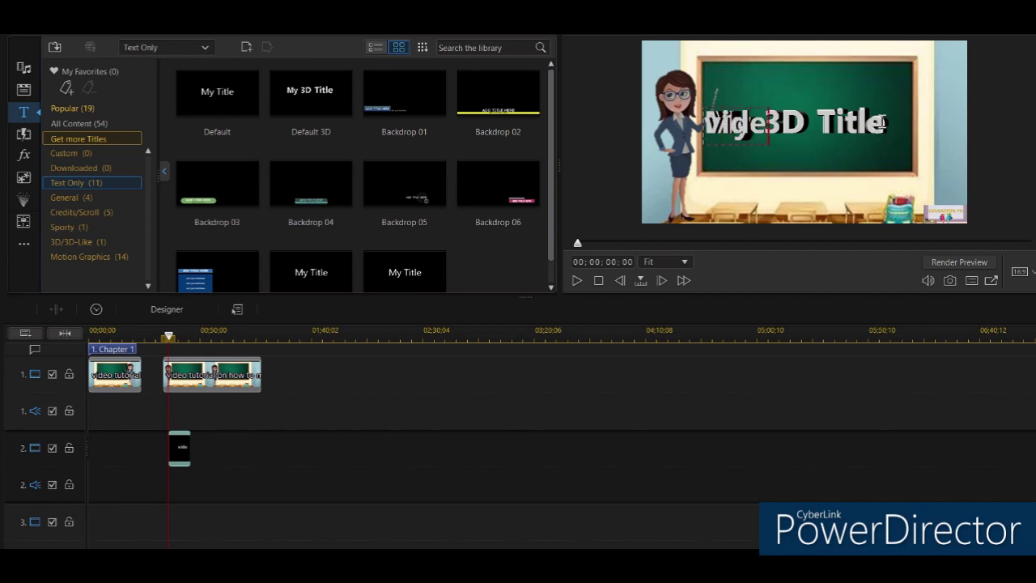
pyautogui.write('o Des')
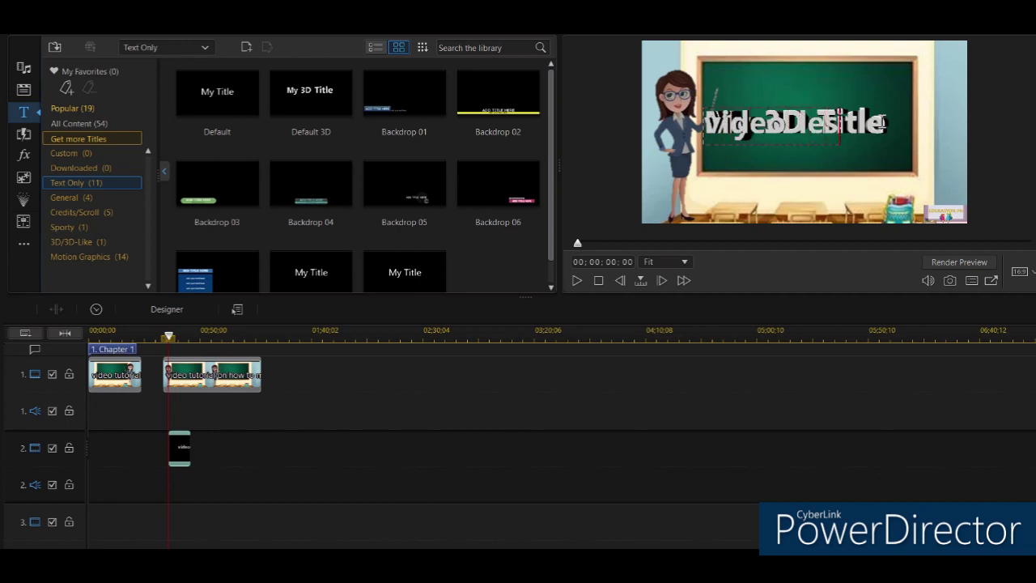
pyautogui.write('son')
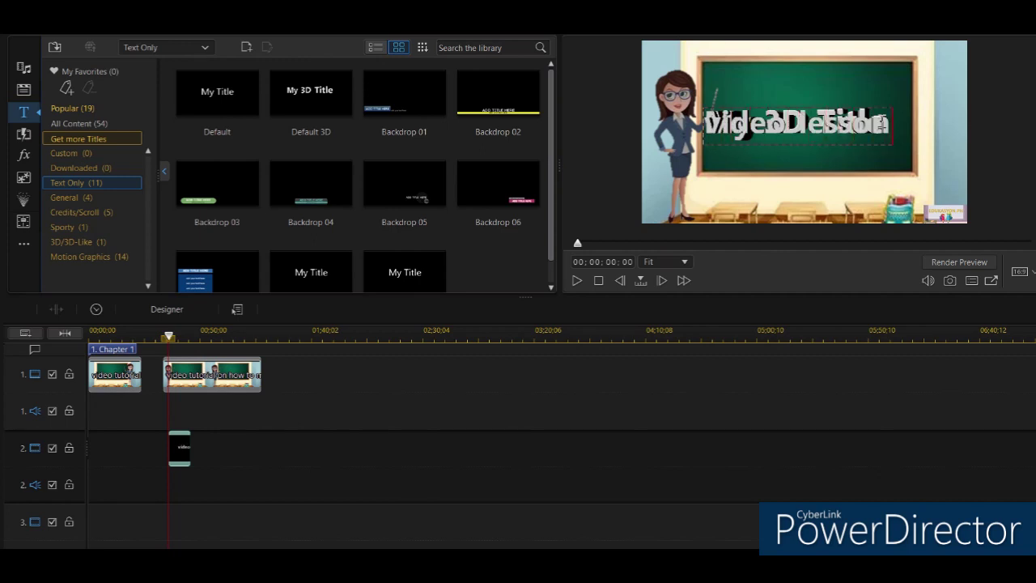
pyautogui.click(543, 453)
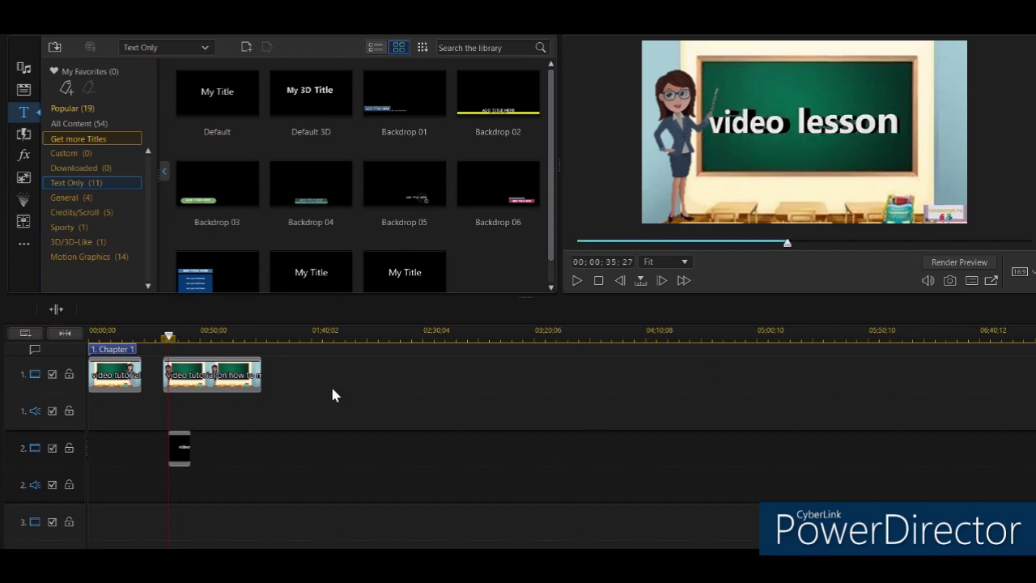
# Move the "video lesson" title slightly up and to the right on the chalkboard, and play the preview from 00;00;35;27.
pyautogui.click(181, 451)
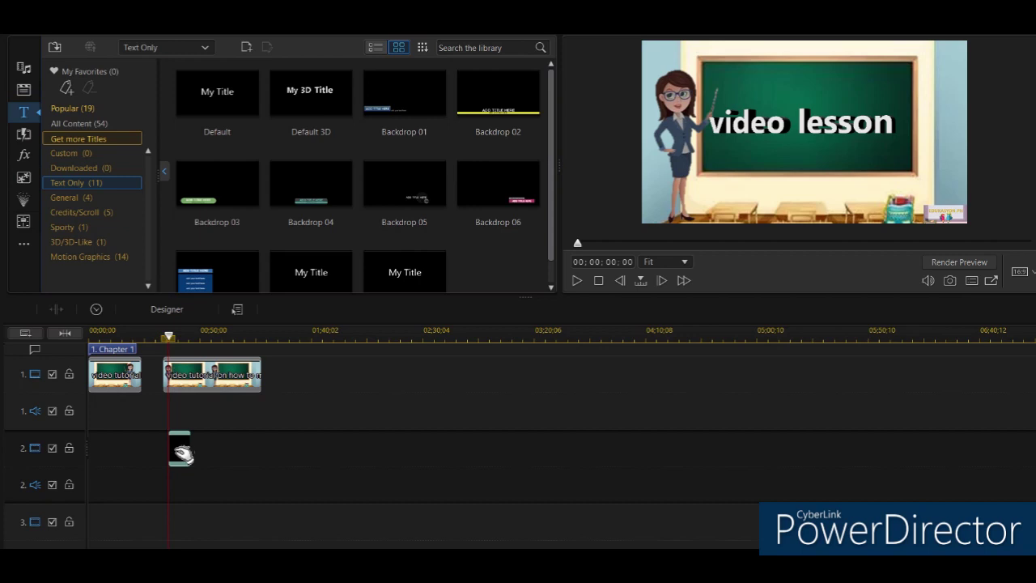
pyautogui.click(799, 132)
pyautogui.click(822, 122)
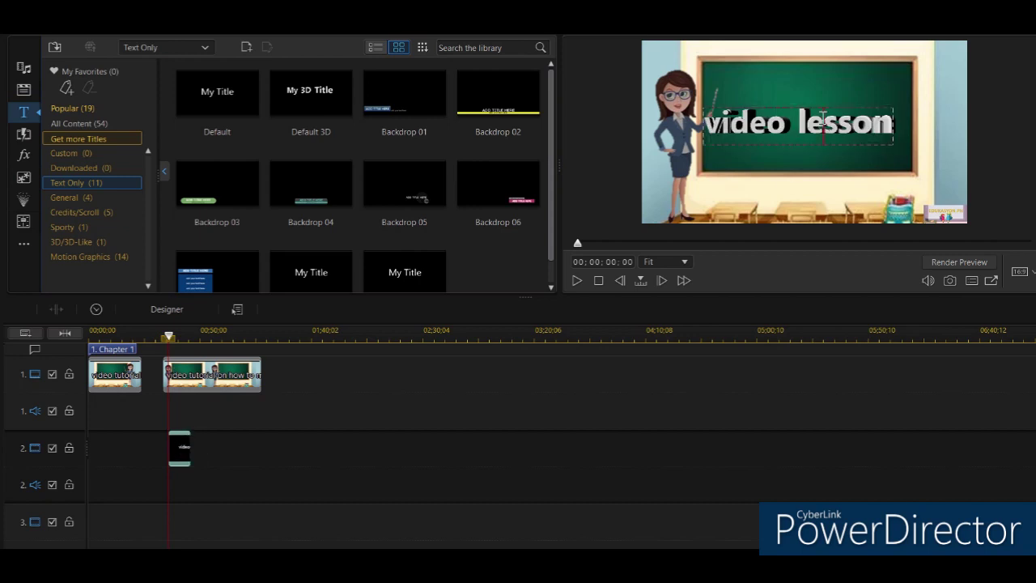
pyautogui.click(179, 451)
pyautogui.moveTo(795, 109)
pyautogui.mouseDown()
pyautogui.moveTo(820, 70)
pyautogui.moveTo(796, 99)
pyautogui.moveTo(805, 105)
pyautogui.mouseUp()
pyautogui.click(356, 483)
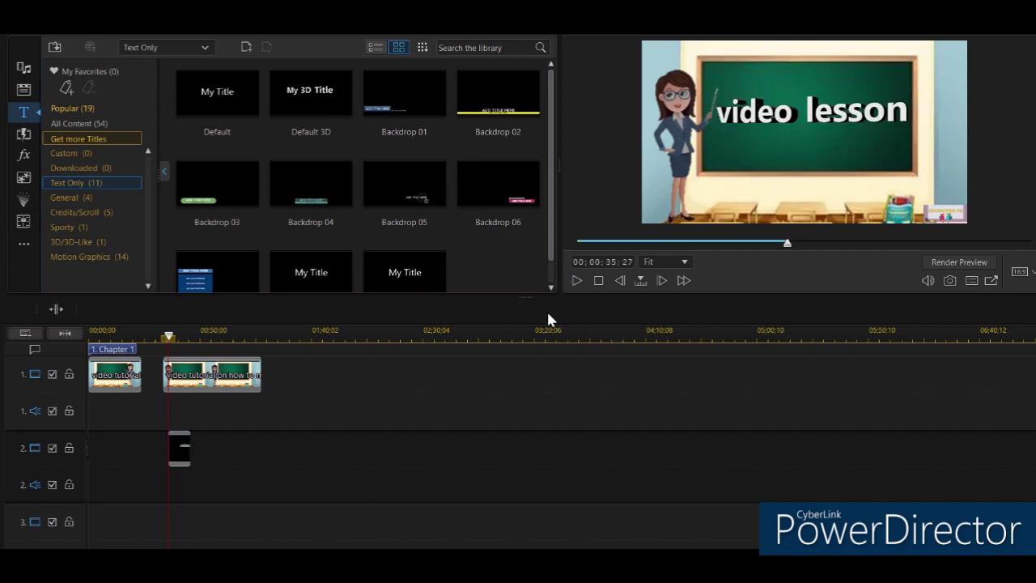
pyautogui.click(574, 280)
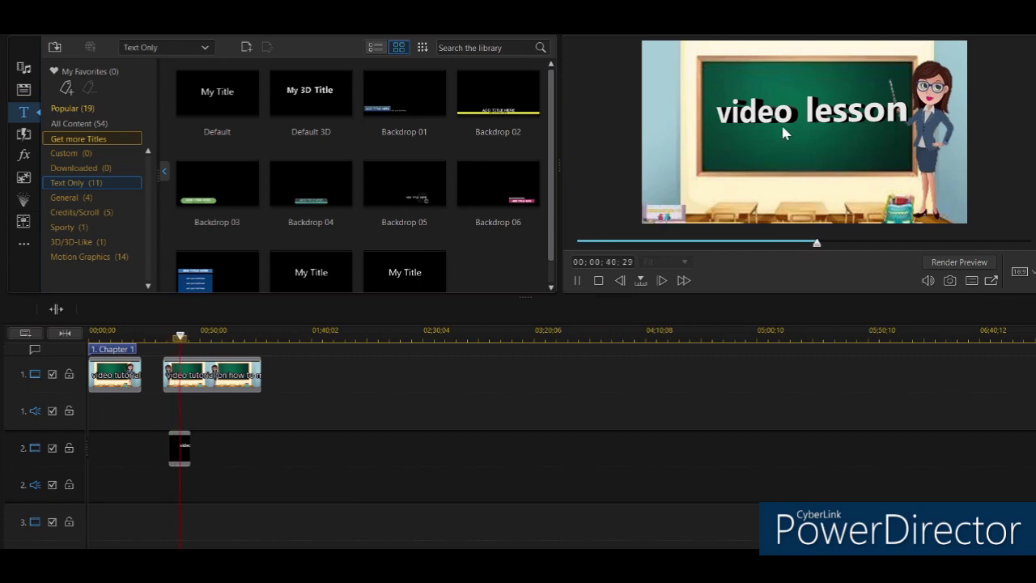
# Check the two clips on track 1 and the title on track 2, and play the preview of the titled section.
pyautogui.click(576, 280)
pyautogui.moveTo(185, 339); pyautogui.dragTo(90, 340)
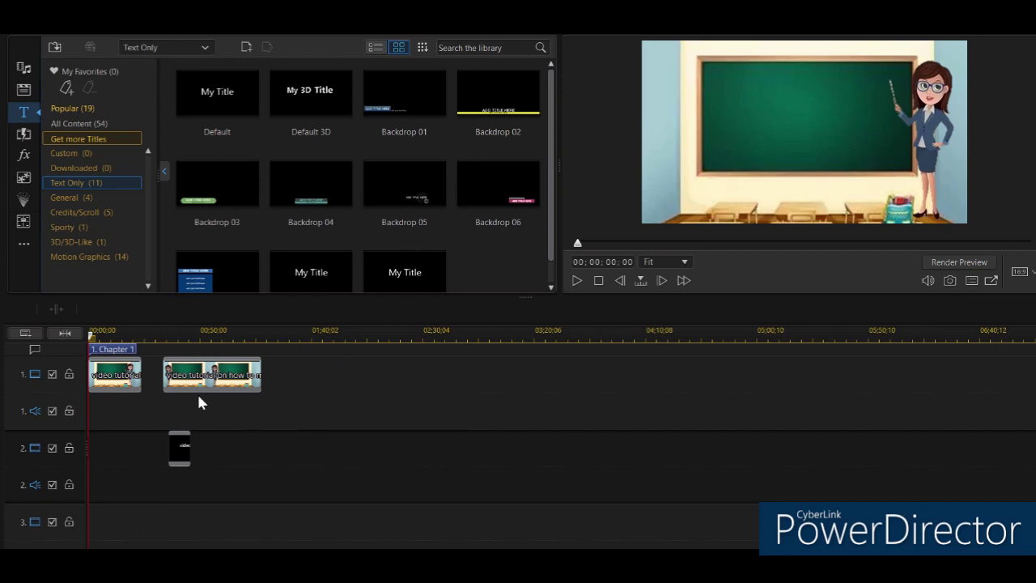
pyautogui.click(117, 374)
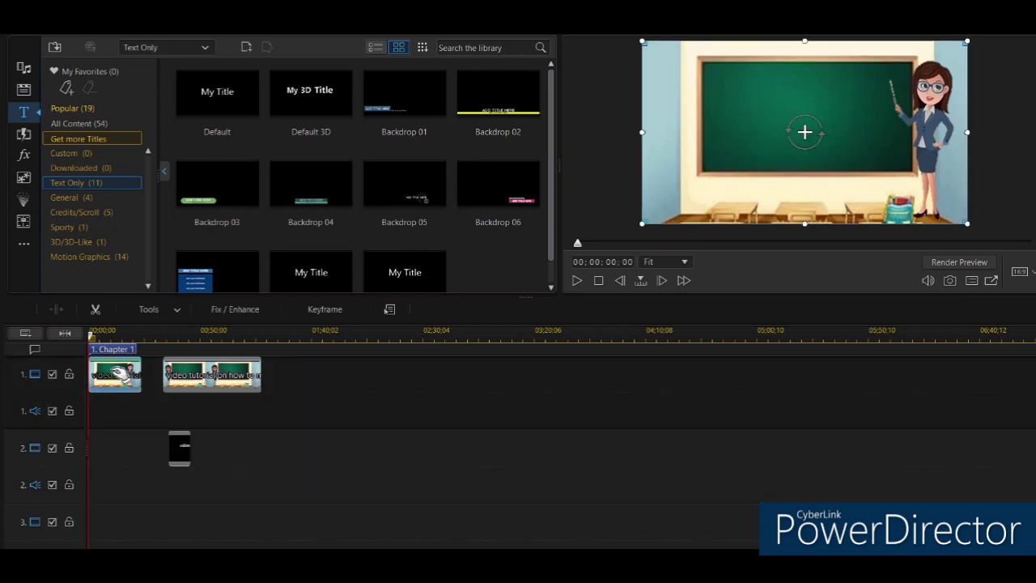
pyautogui.click(202, 379)
pyautogui.click(107, 381)
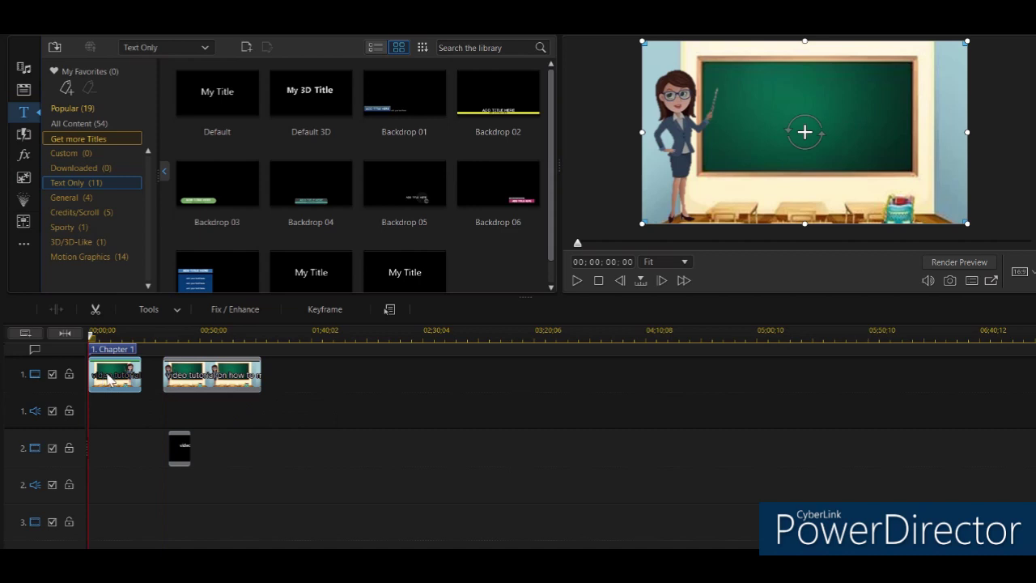
pyautogui.click(183, 464)
pyautogui.click(194, 374)
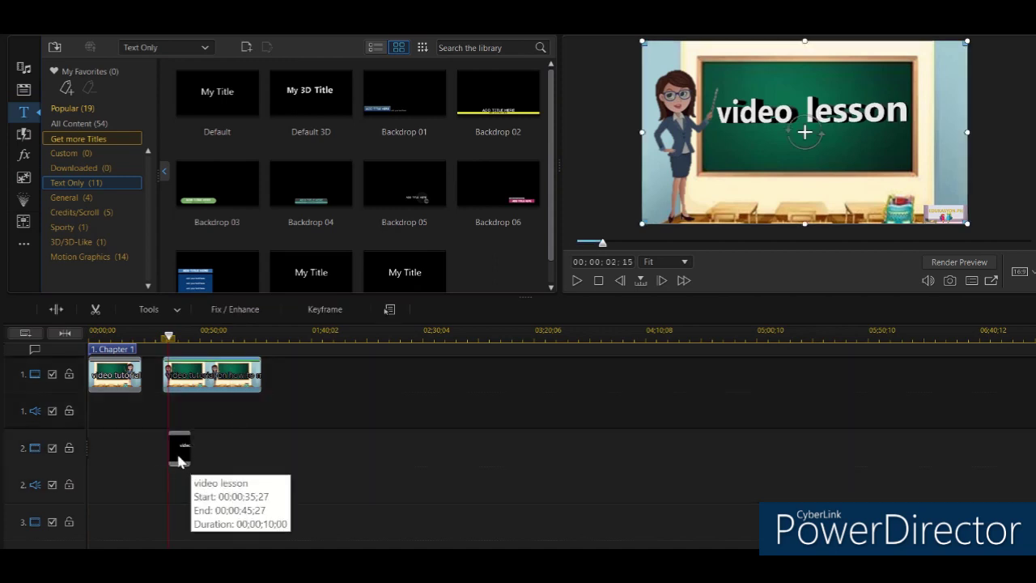
pyautogui.click(578, 278)
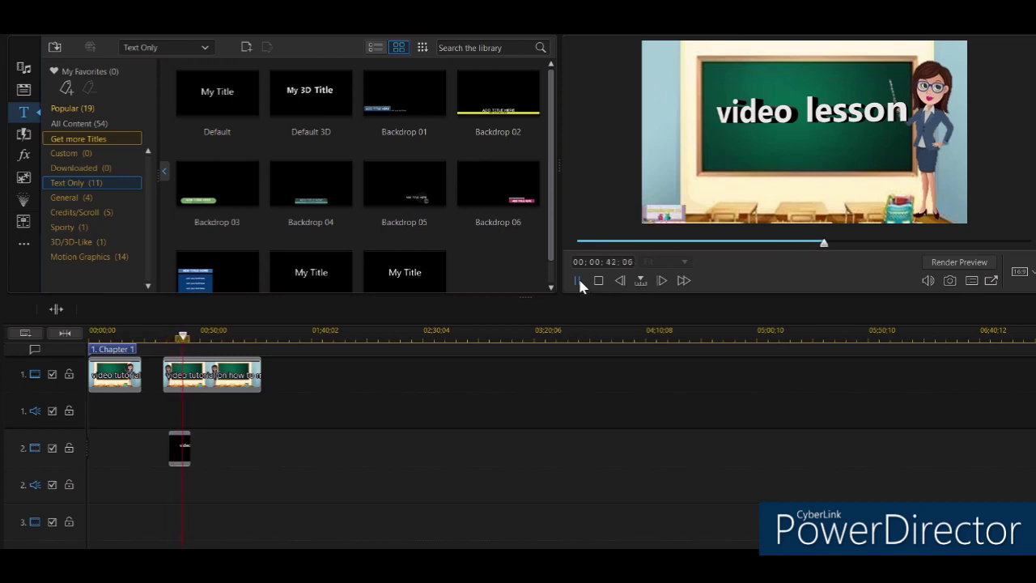
pyautogui.click(578, 280)
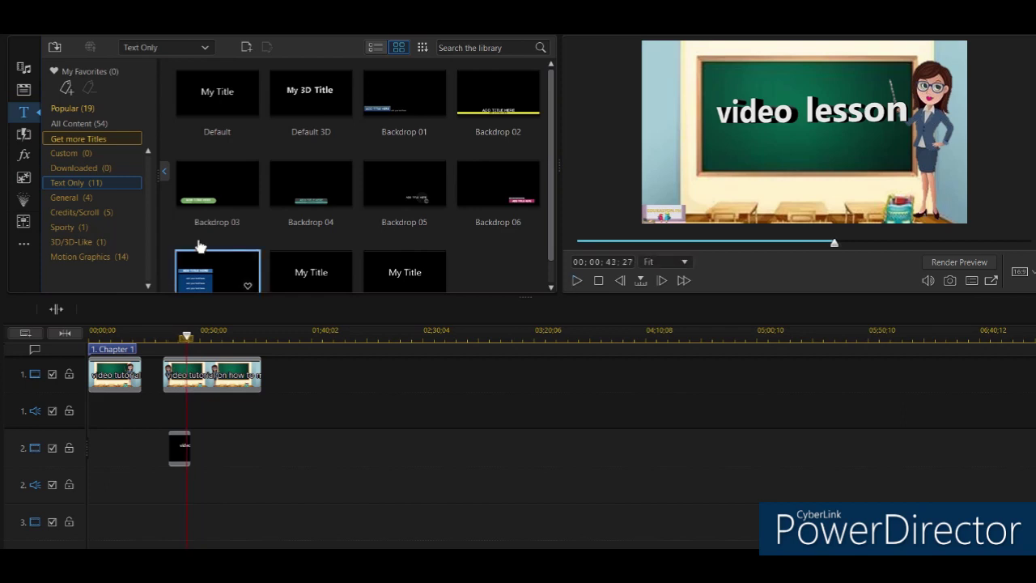
# Place a Default title on track 2 directly after the "video lesson" title and replace its text with "How to make a video".
pyautogui.click(224, 103)
pyautogui.moveTo(224, 103); pyautogui.dragTo(198, 449)
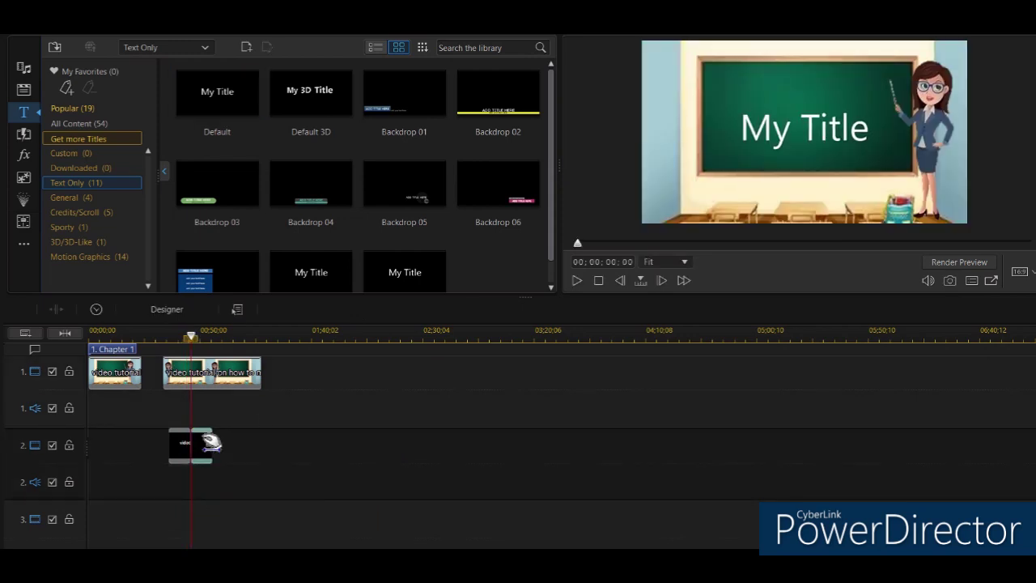
pyautogui.click(862, 130)
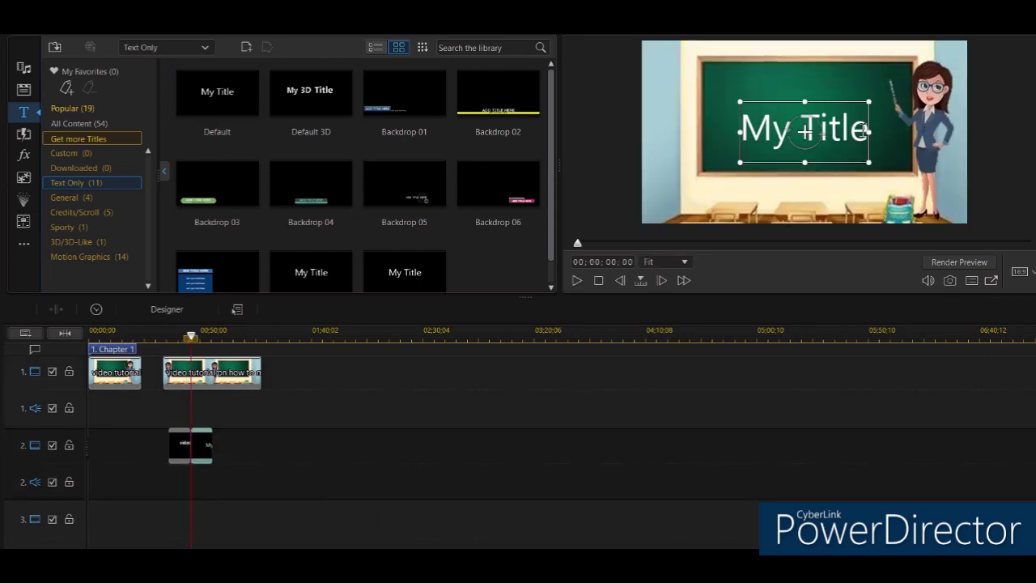
pyautogui.press('BackSpace')
pyautogui.press('BackSpace')
pyautogui.press('BackSpace')
pyautogui.press('BackSpace')
pyautogui.press('BackSpace')
pyautogui.press('BackSpace')
pyautogui.press('BackSpace')
pyautogui.press('BackSpace')
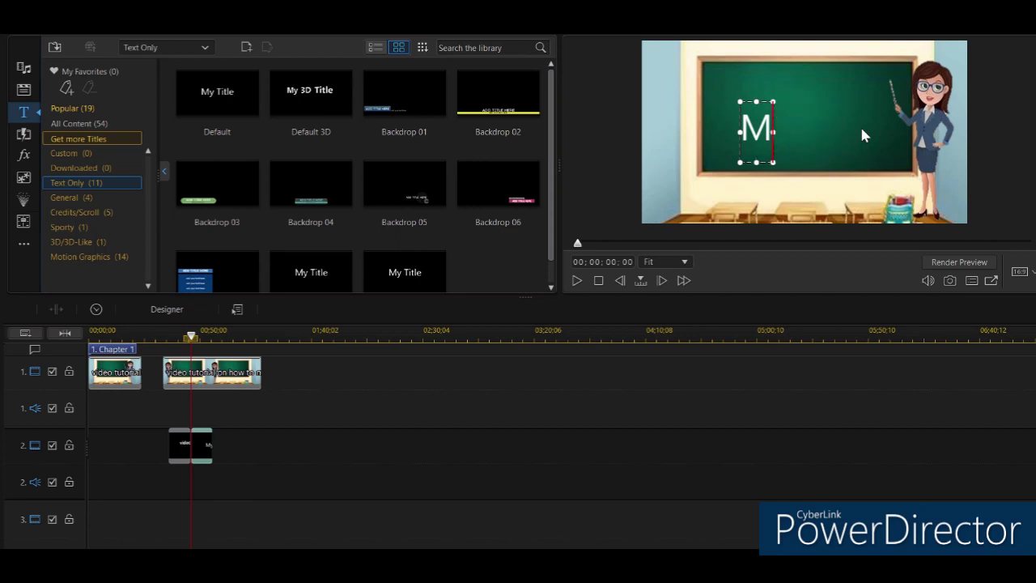
pyautogui.write('Ho')
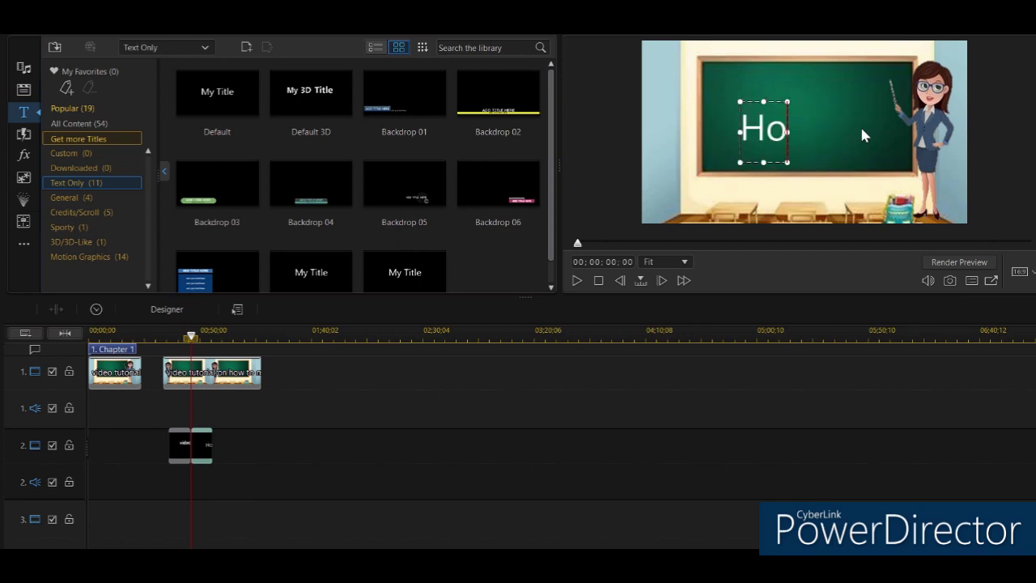
pyautogui.write('w to')
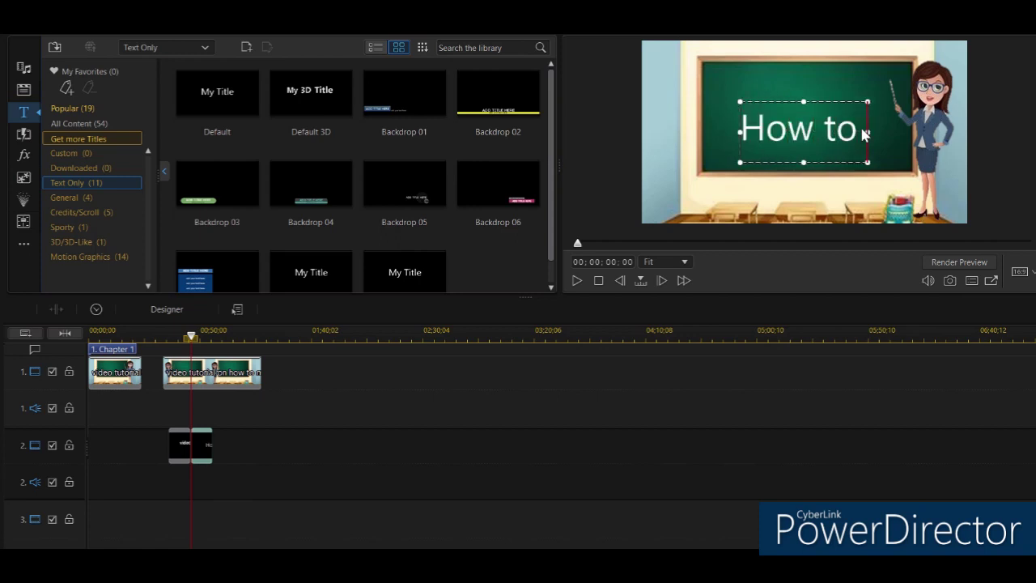
pyautogui.write(' make a')
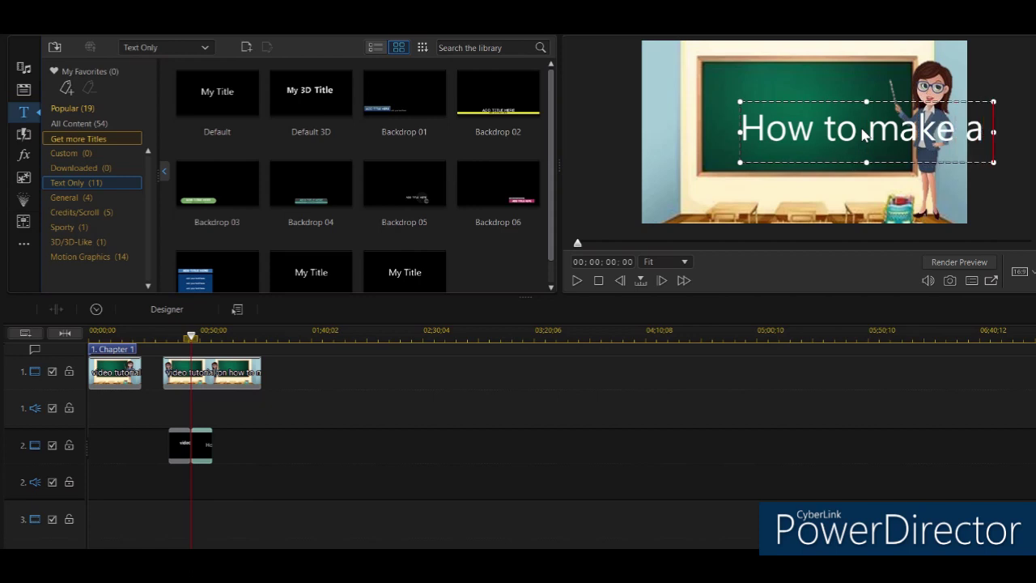
pyautogui.write(' vid')
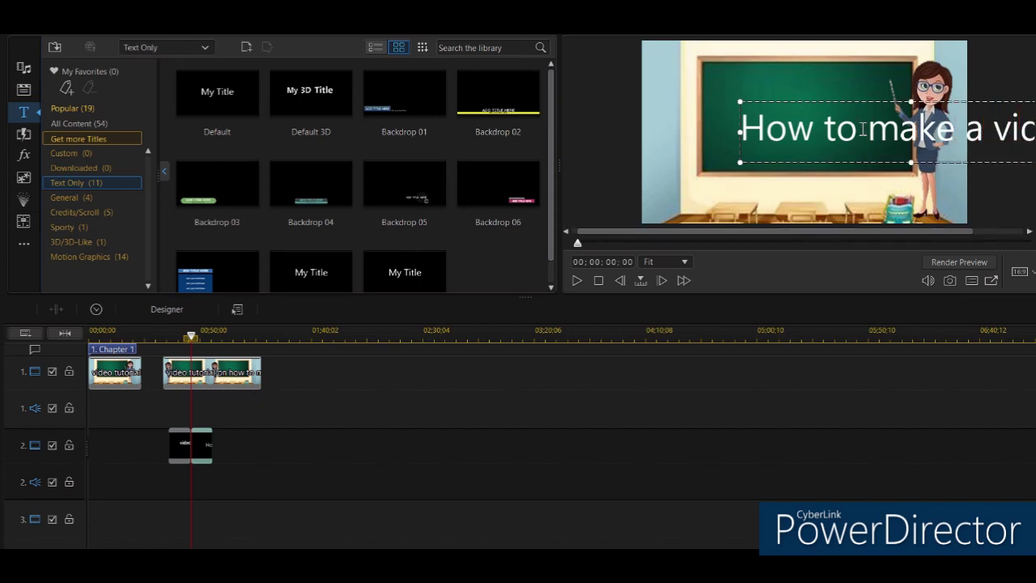
pyautogui.write('eo')
# Narrow and reposition the "How to make a video" title so it fits on the chalkboard, and add a question mark at its end.
pyautogui.click(795, 99)
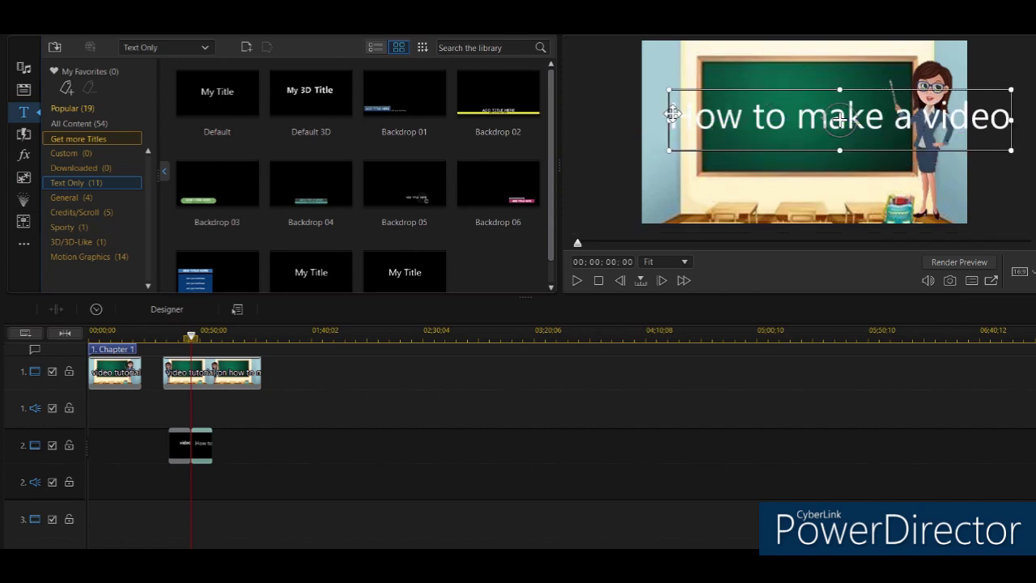
pyautogui.moveTo(668, 118); pyautogui.dragTo(722, 119)
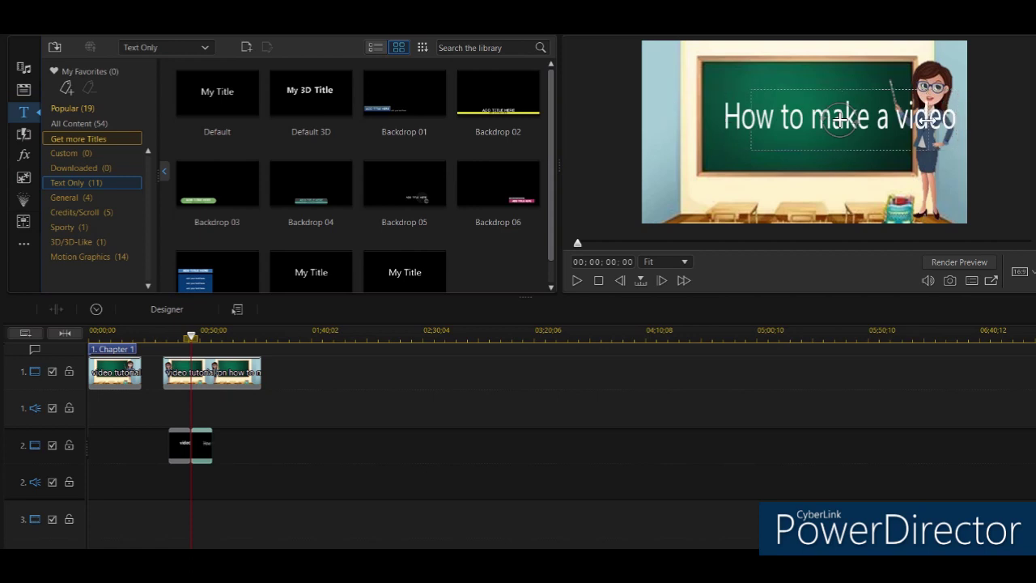
pyautogui.moveTo(953, 120); pyautogui.dragTo(929, 119)
pyautogui.click(829, 97)
pyautogui.moveTo(841, 119); pyautogui.dragTo(805, 115)
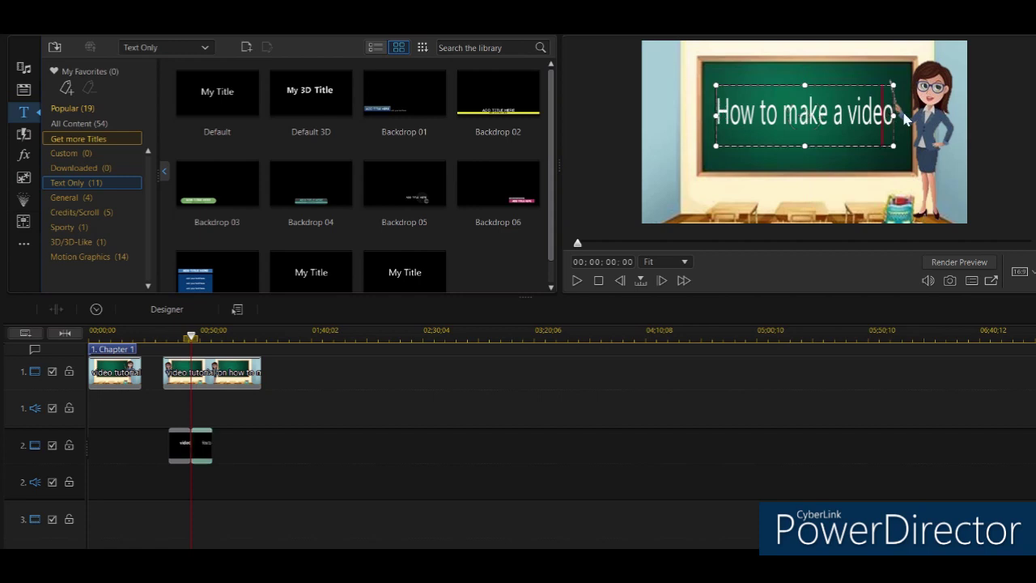
pyautogui.write('?')
# Change the font color of the whole "How to make a video?" title to yellow (FFFF00).
pyautogui.moveTo(720, 114); pyautogui.dragTo(951, 109)
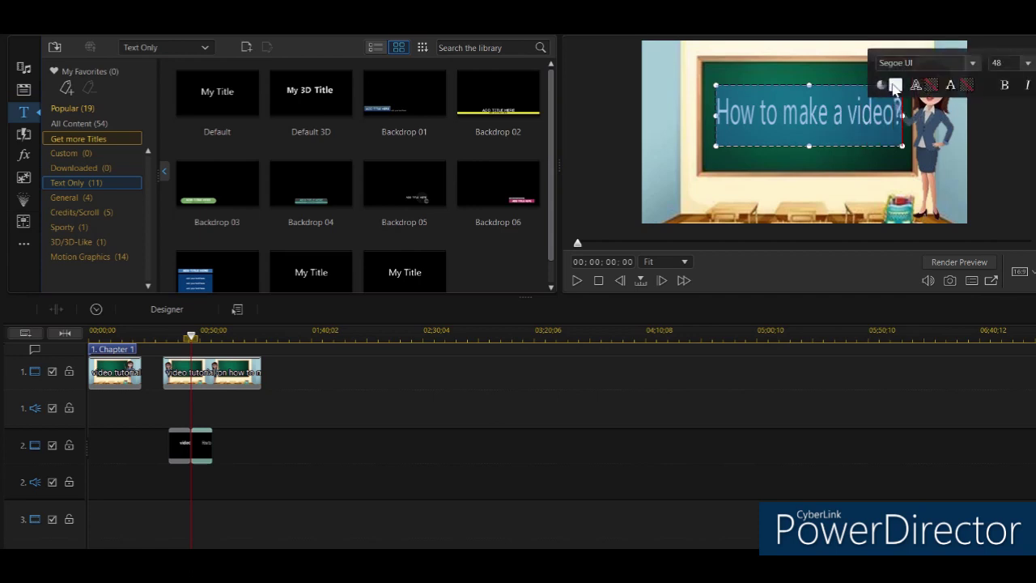
pyautogui.click(894, 85)
pyautogui.click(719, 77)
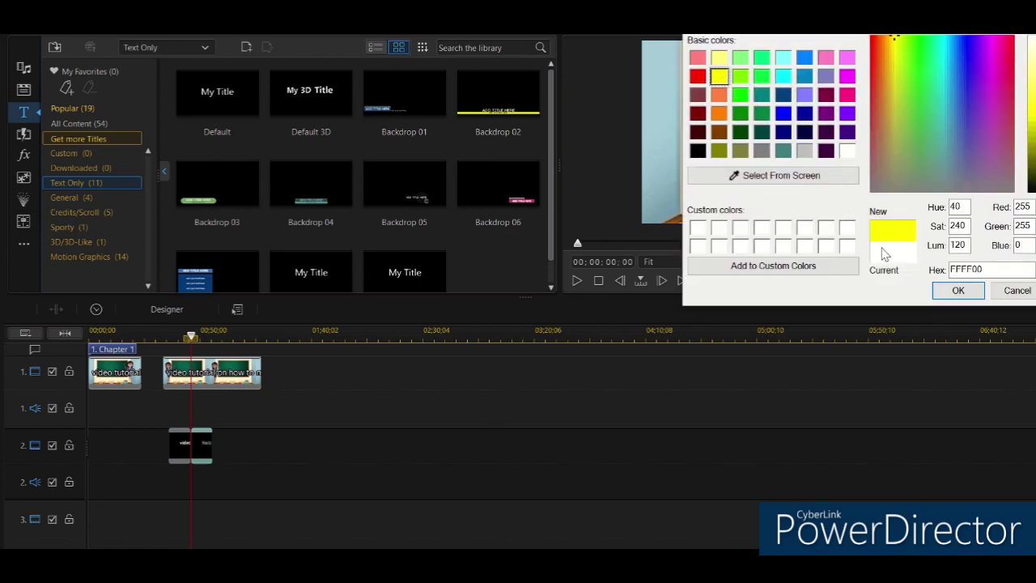
pyautogui.click(957, 290)
pyautogui.click(781, 114)
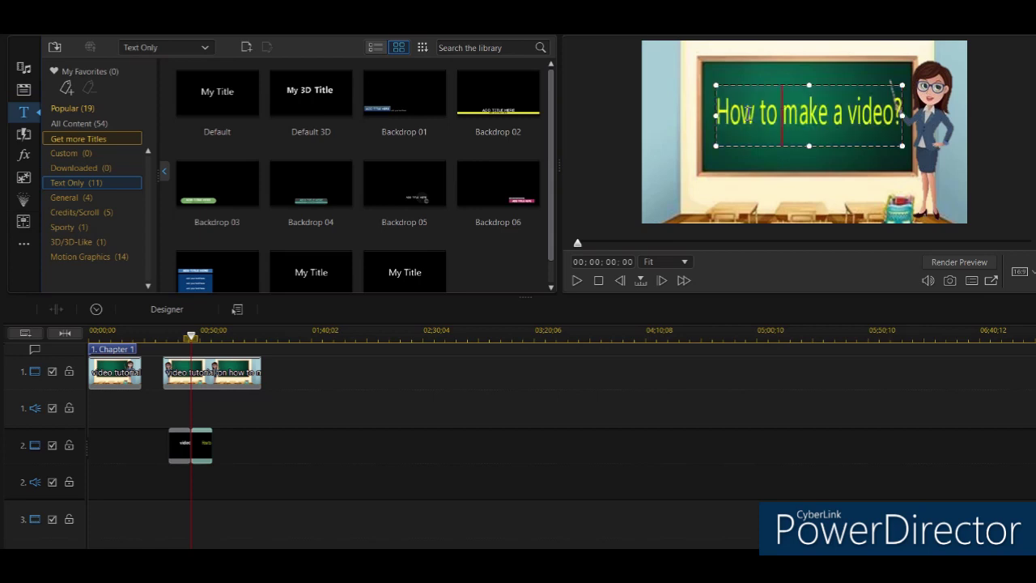
# Set the yellow title's font to Segoe UI Black and shift the title slightly left on the chalkboard.
pyautogui.moveTo(719, 114); pyautogui.dragTo(908, 114)
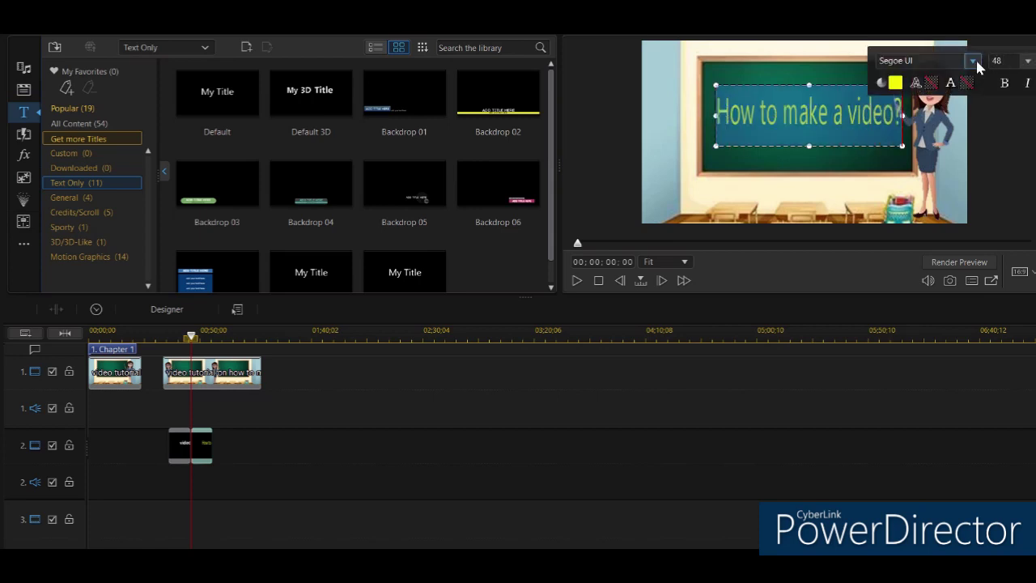
pyautogui.click(974, 62)
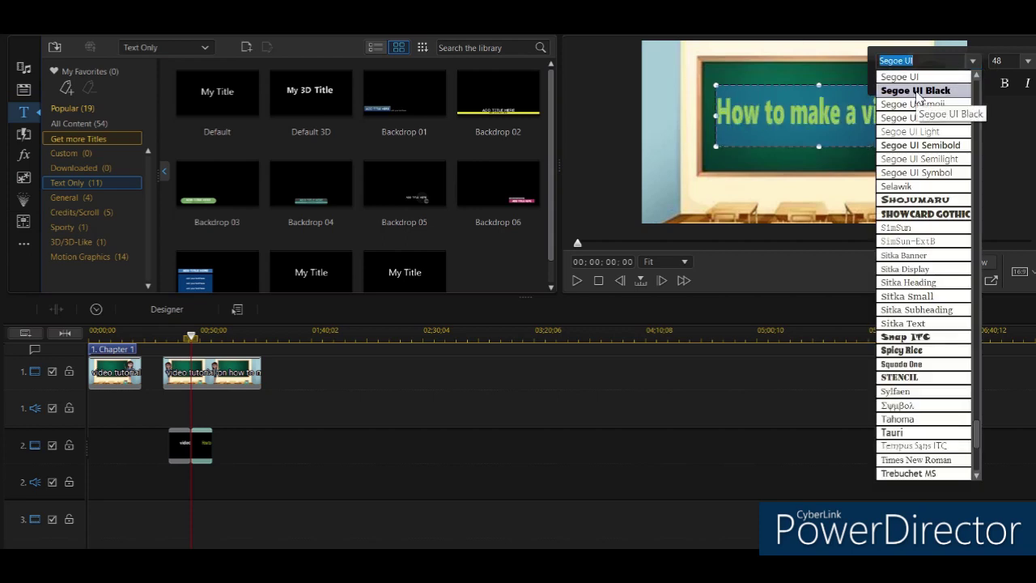
pyautogui.click(918, 92)
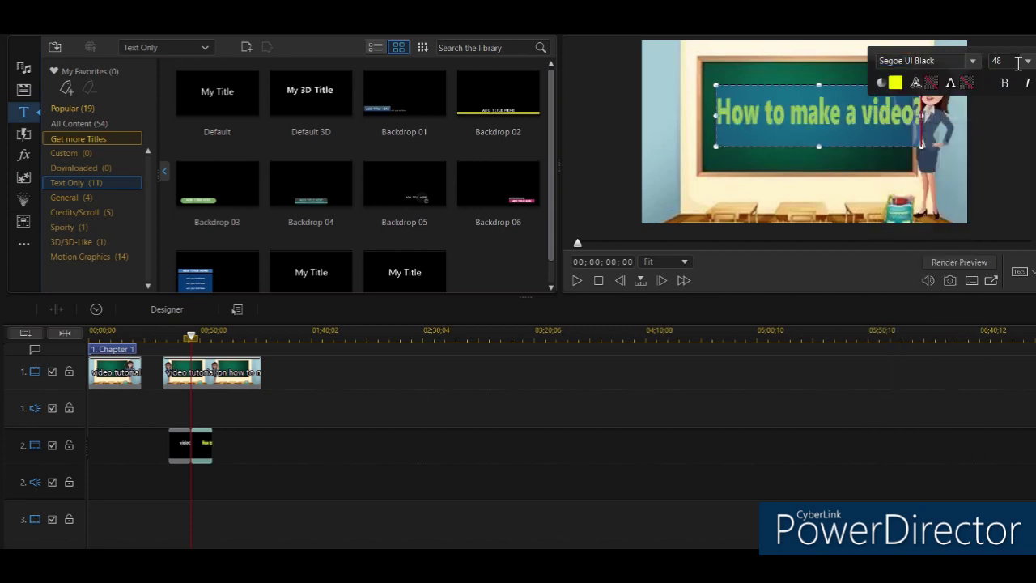
pyautogui.click(1028, 61)
pyautogui.click(1029, 63)
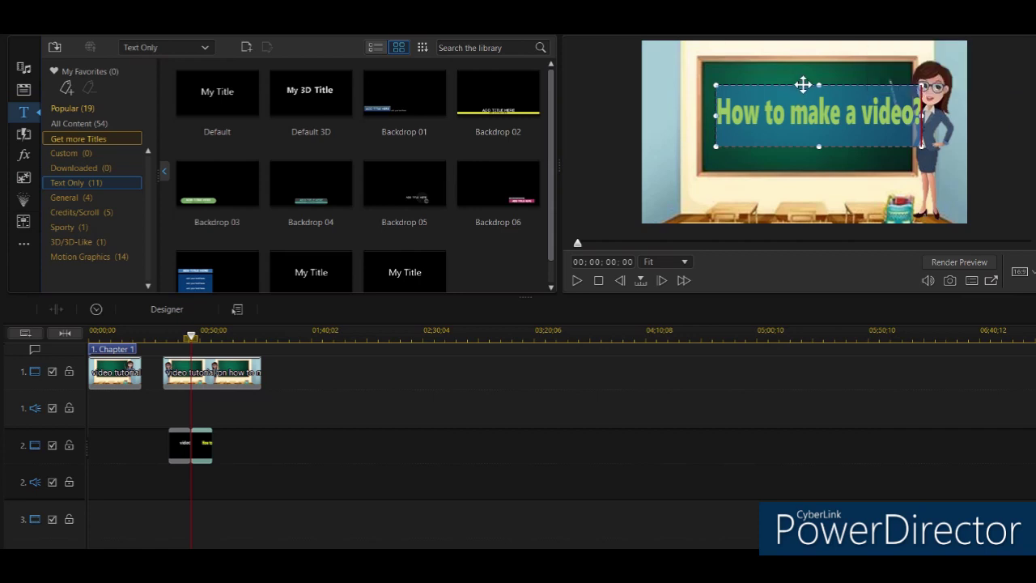
pyautogui.click(797, 87)
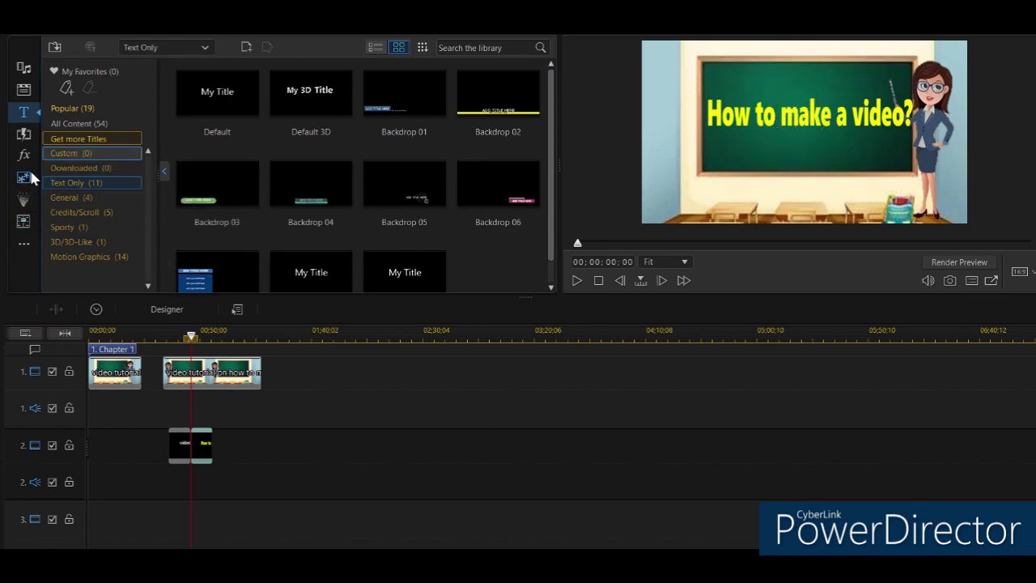
# Preview General transitions such as Rotate CW, Wipe Clock and Wipe Soft in the transition library.
pyautogui.click(24, 136)
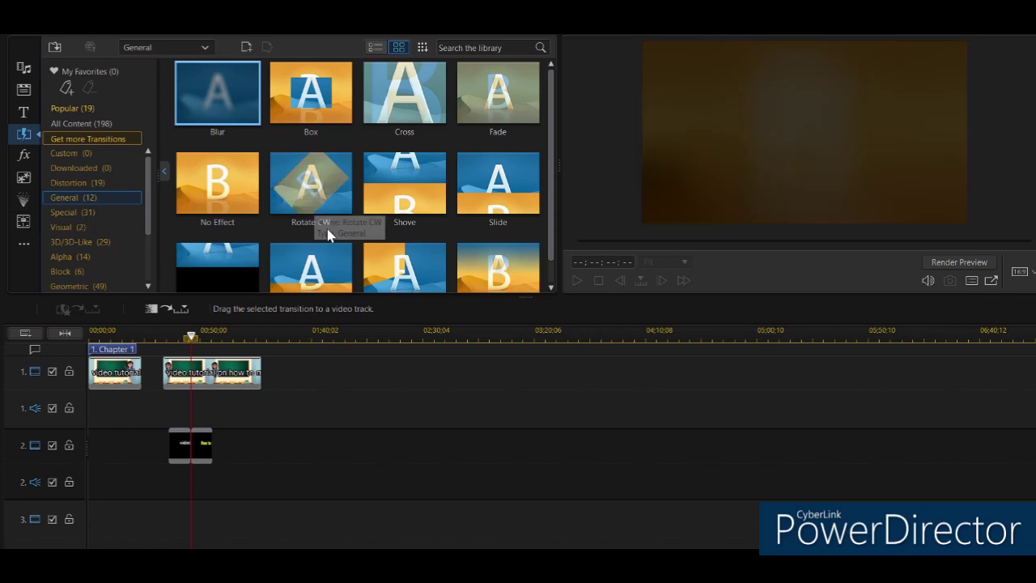
pyautogui.click(310, 196)
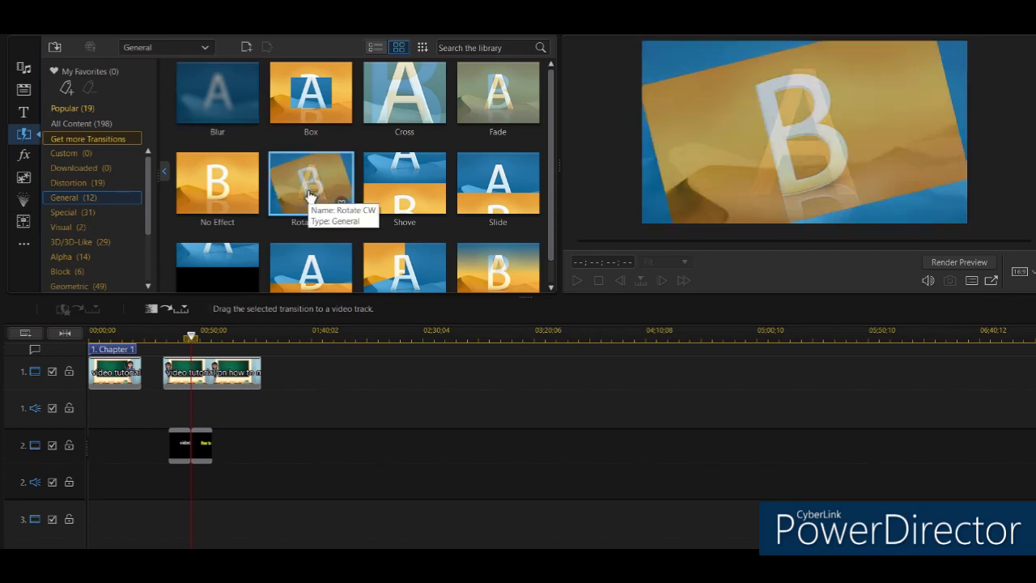
pyautogui.click(209, 456)
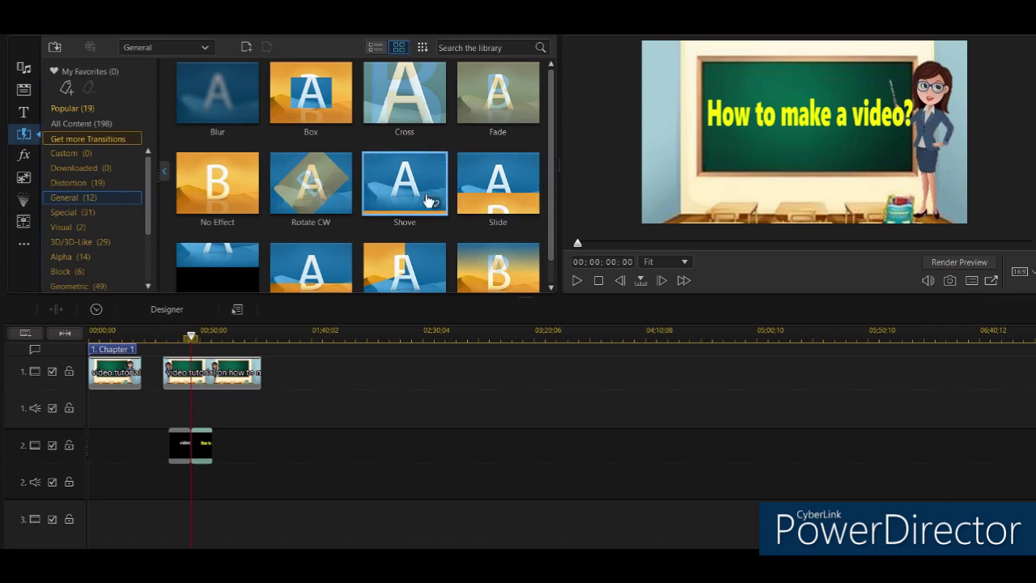
pyautogui.scroll(-1, 429, 201)
pyautogui.click(400, 241)
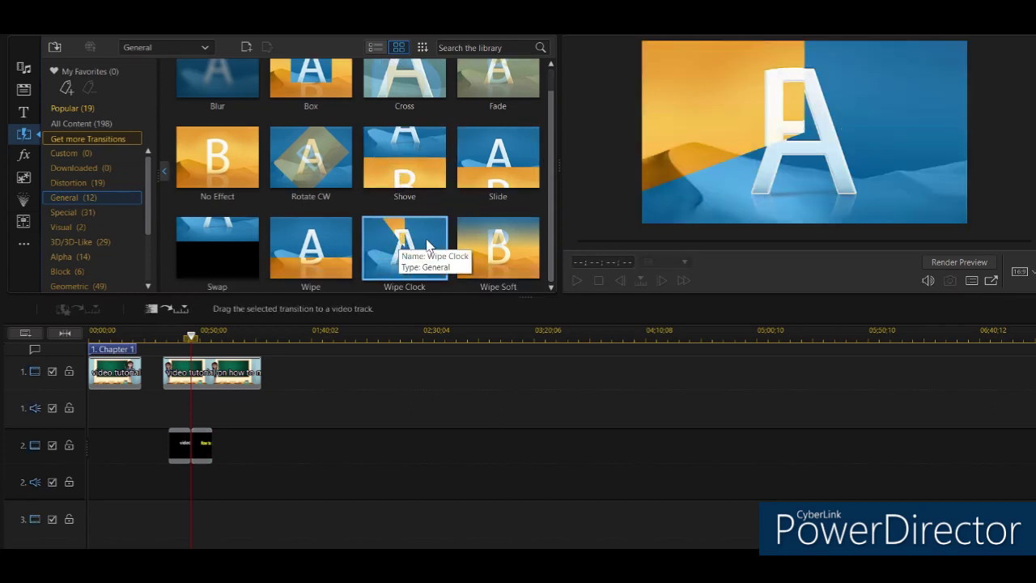
pyautogui.click(512, 260)
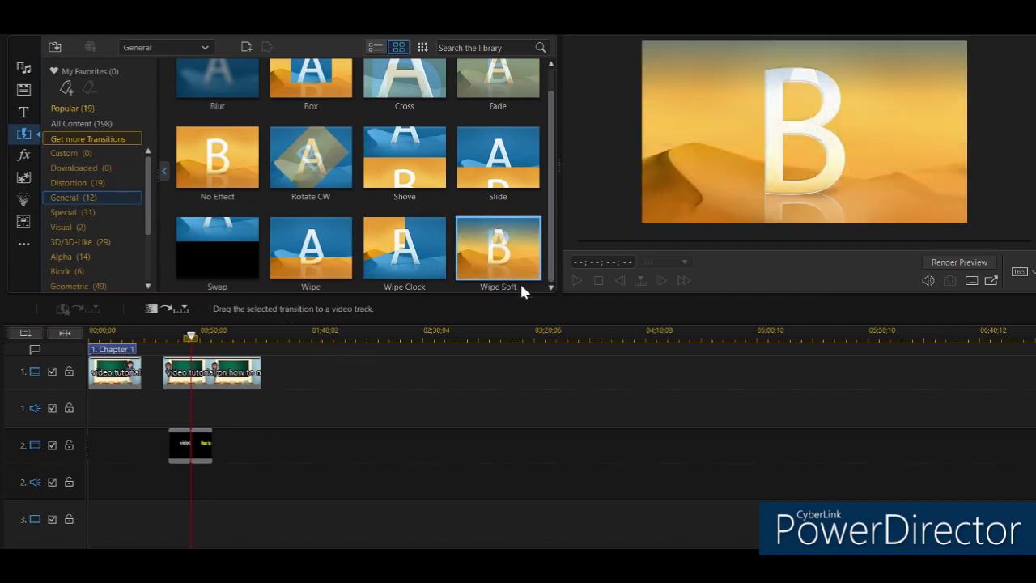
pyautogui.click(500, 419)
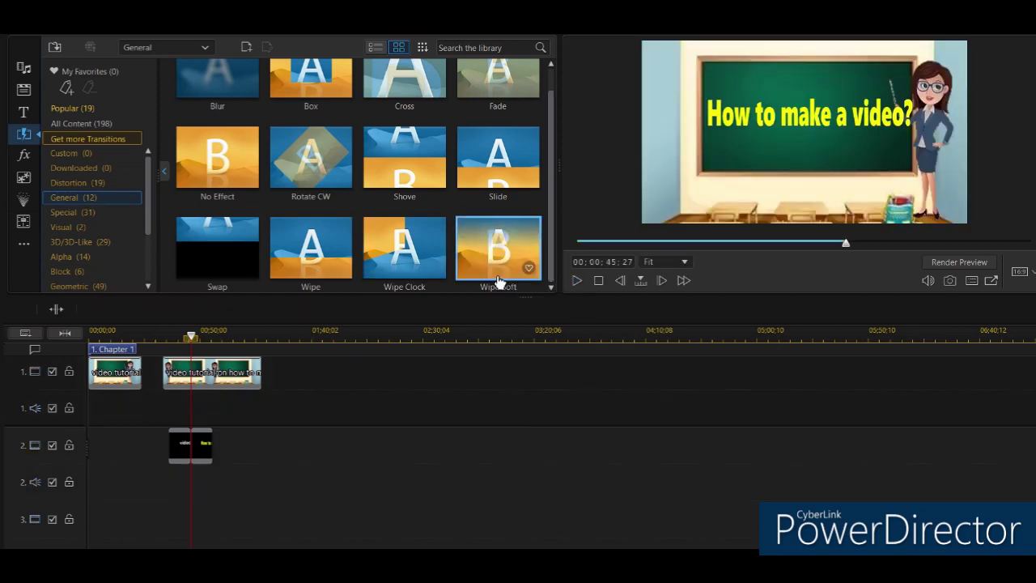
# Add a Wipe transition between the two titles on track 2 and a Rotate CW transition at the start of the "video lesson" title.
pyautogui.click(307, 249)
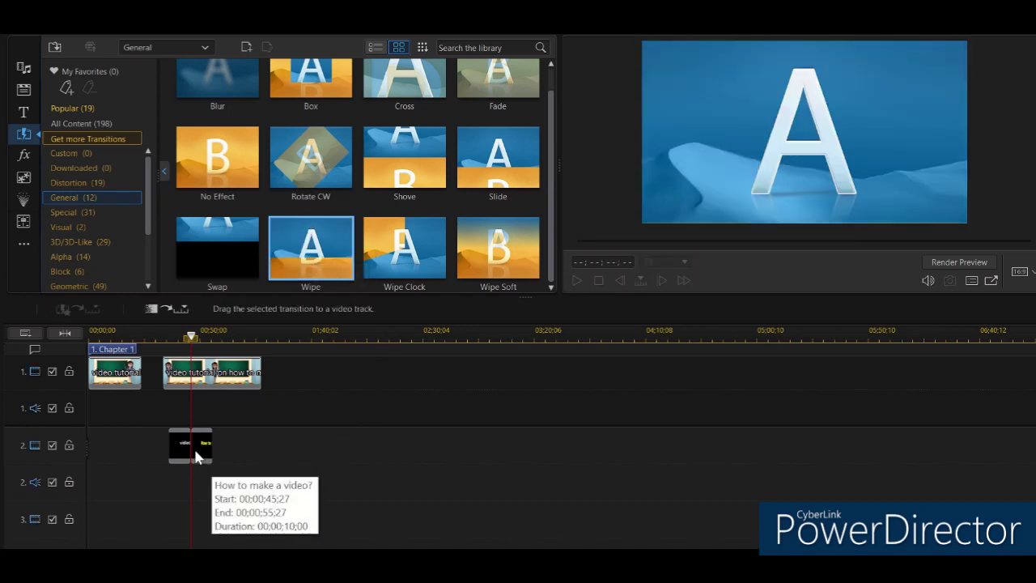
pyautogui.moveTo(356, 250); pyautogui.dragTo(191, 462)
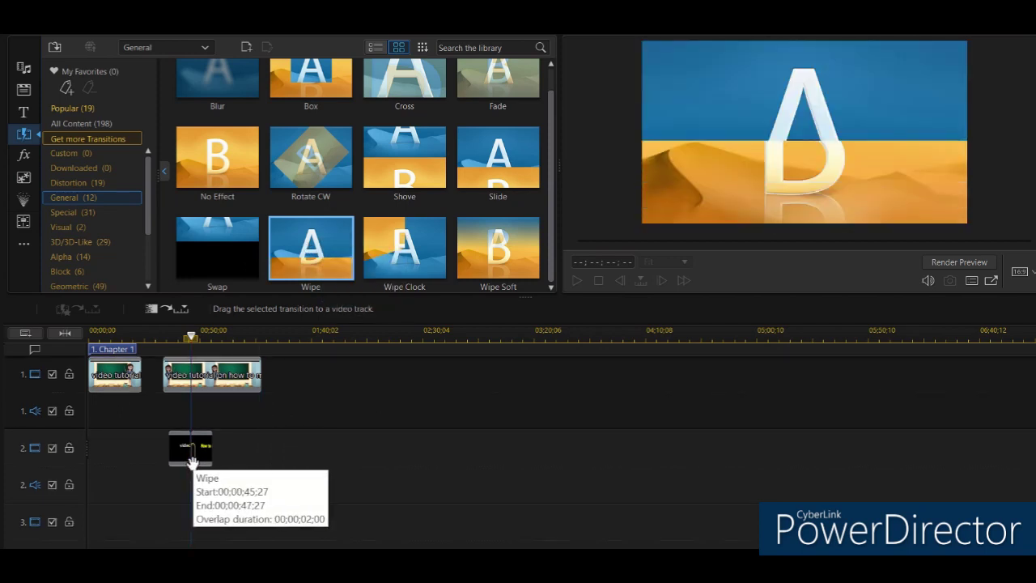
pyautogui.click(193, 464)
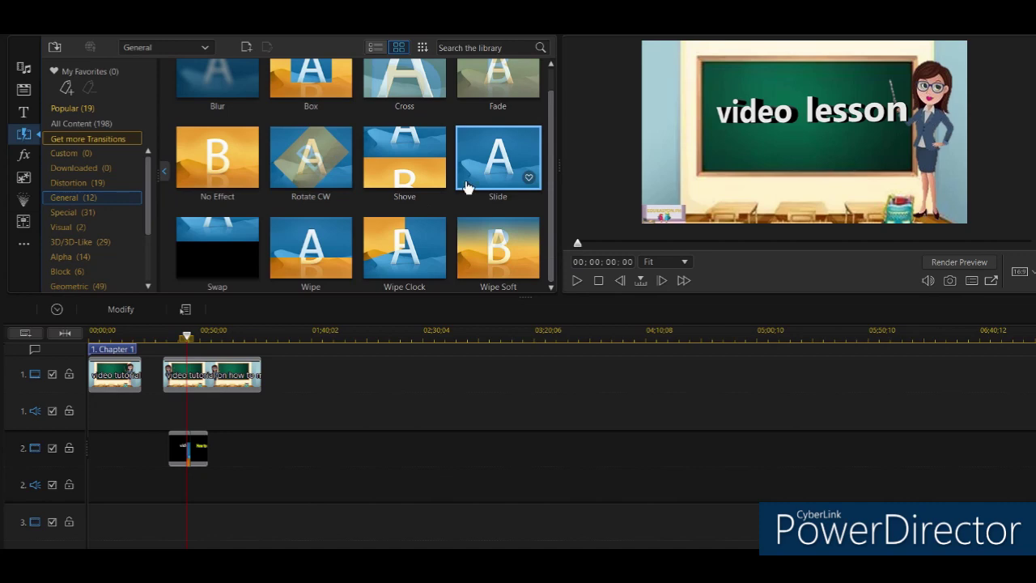
pyautogui.click(306, 166)
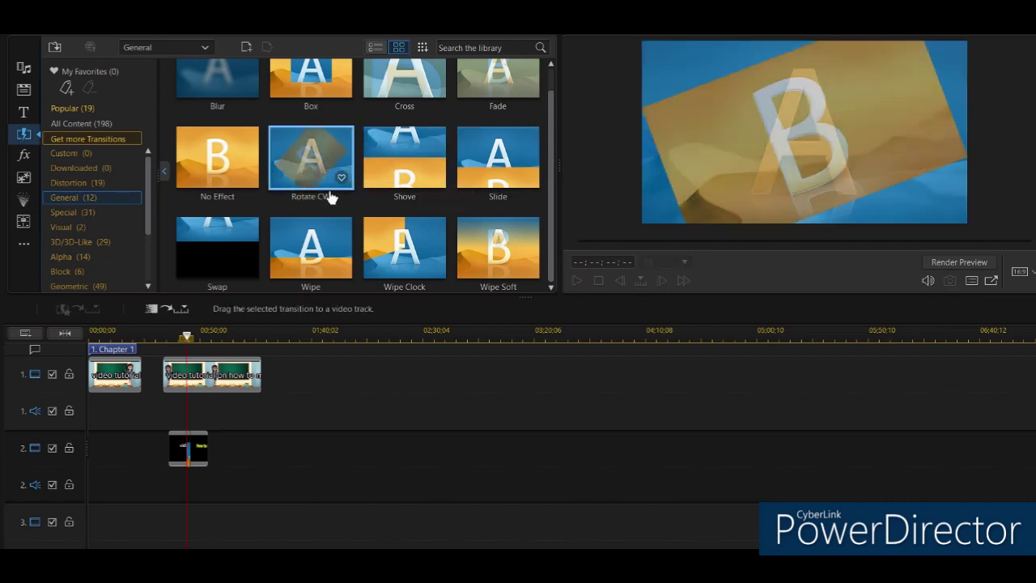
pyautogui.moveTo(319, 162); pyautogui.dragTo(171, 467)
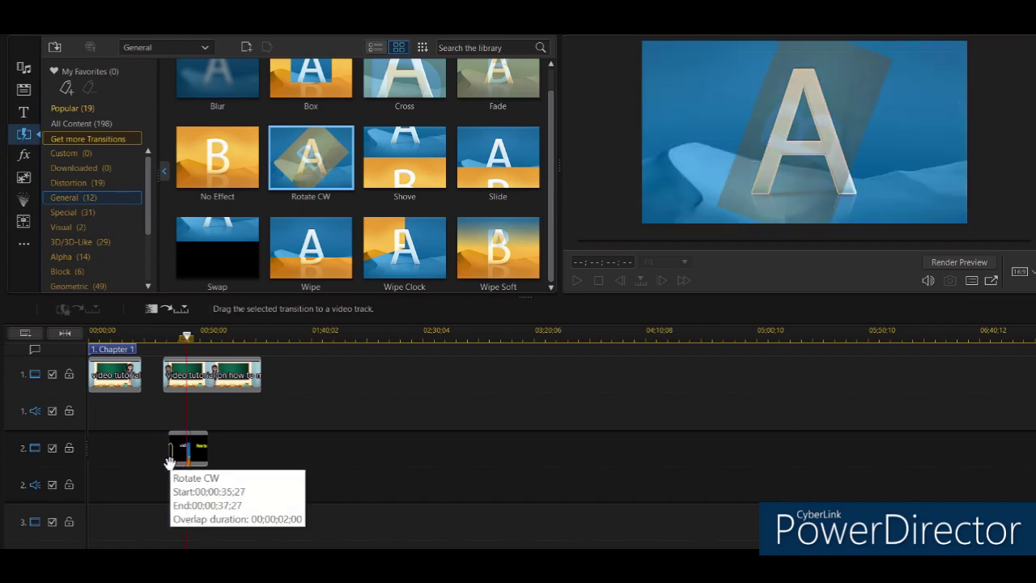
# Play back the title section on track 2 from the start of the "video lesson" title to check the transitions.
pyautogui.click(175, 463)
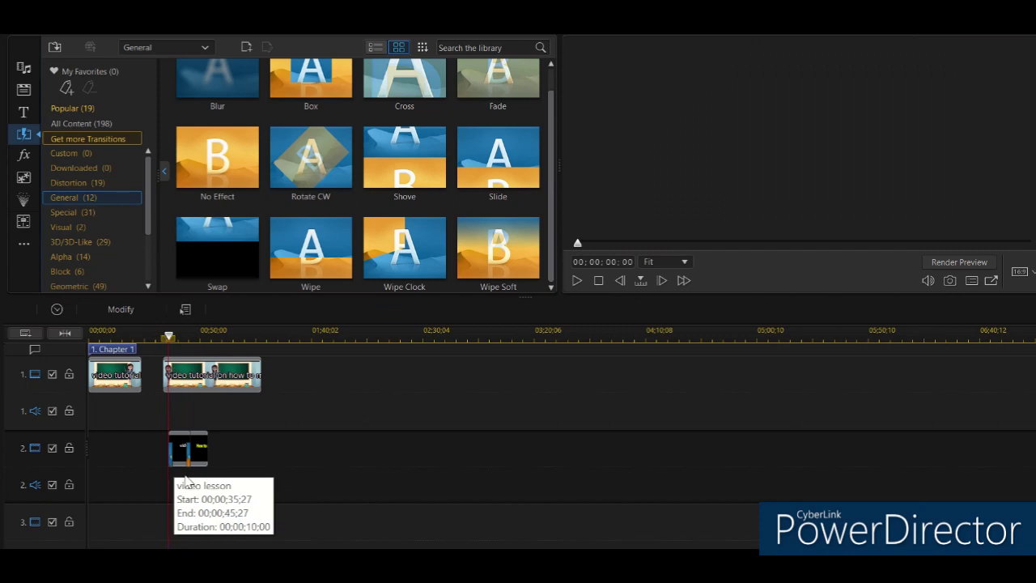
pyautogui.click(577, 279)
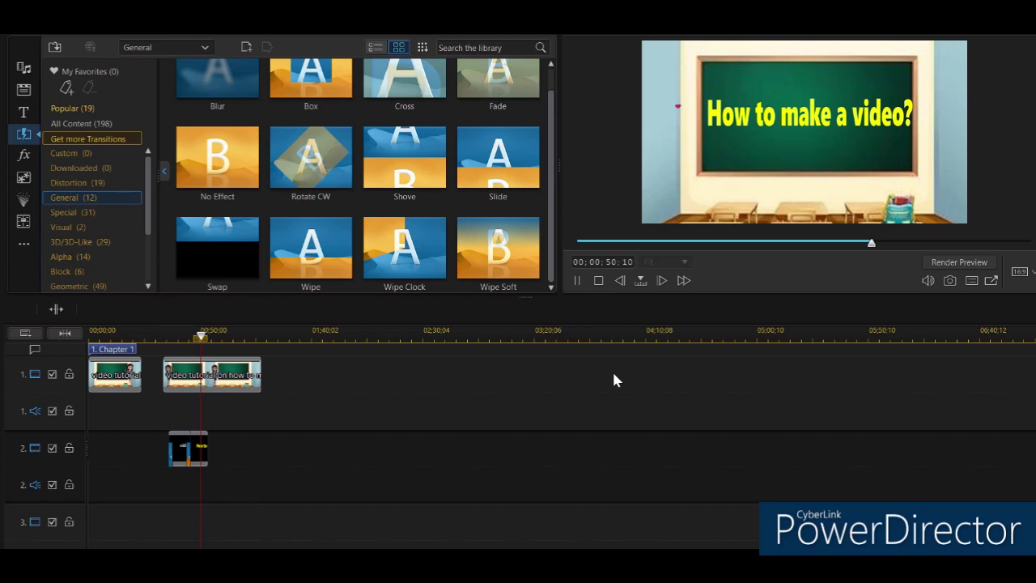
pyautogui.click(577, 280)
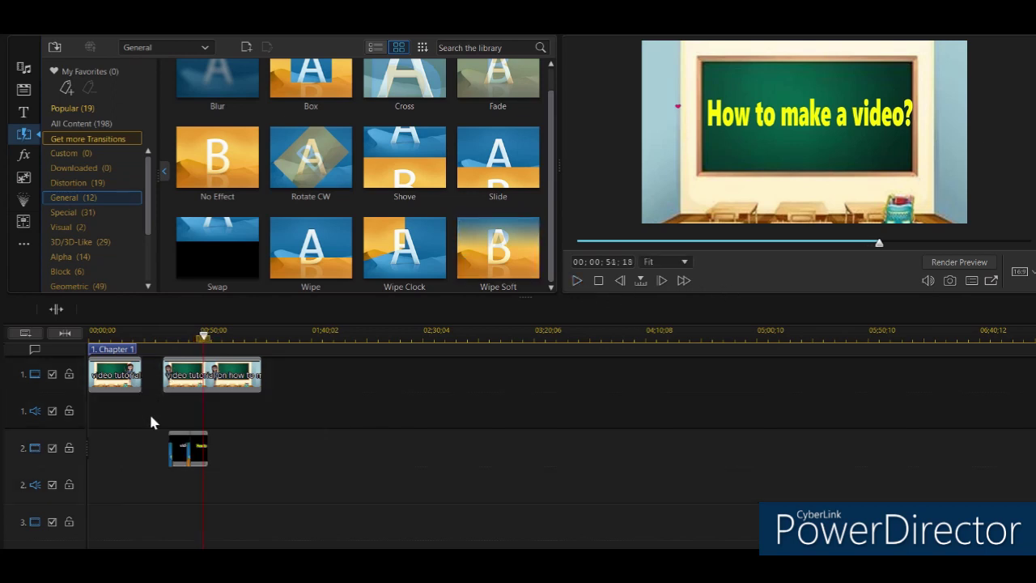
# Move the second video clip and the titles on track 2 together to close the gap after the first clip.
pyautogui.moveTo(151, 445); pyautogui.dragTo(338, 503)
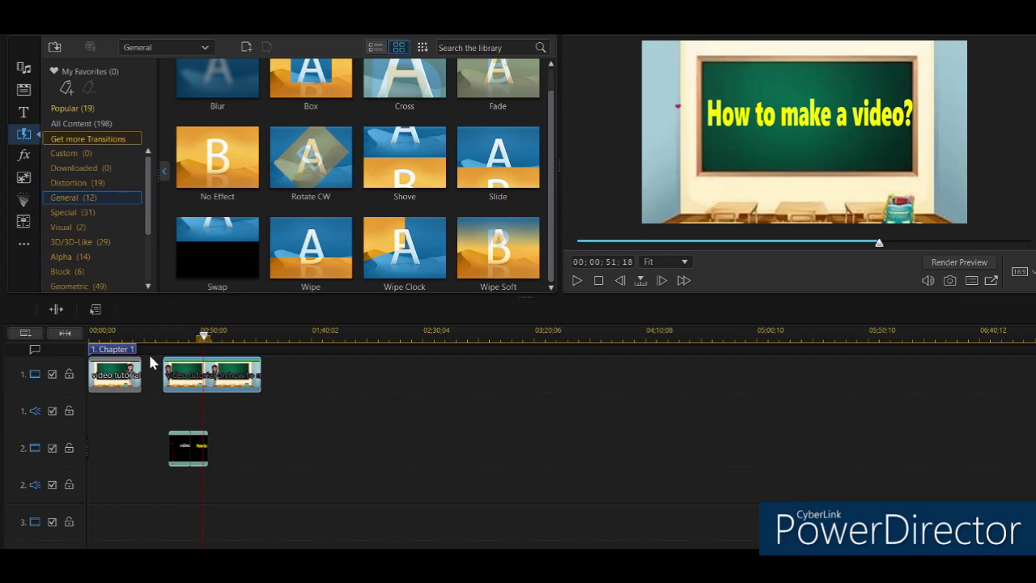
pyautogui.moveTo(157, 366); pyautogui.dragTo(262, 498)
pyautogui.moveTo(335, 491); pyautogui.dragTo(340, 494)
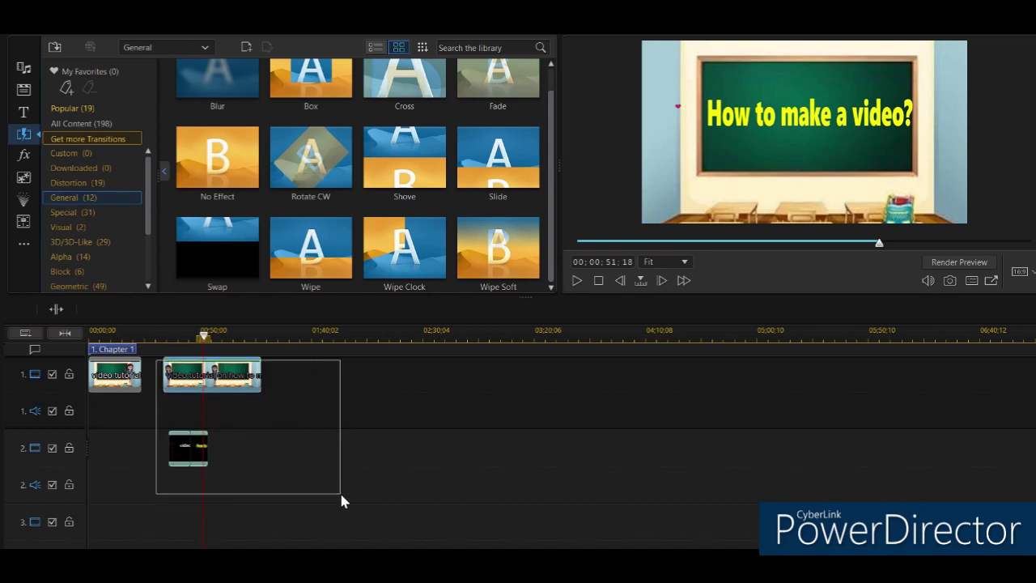
pyautogui.moveTo(340, 494); pyautogui.dragTo(286, 499)
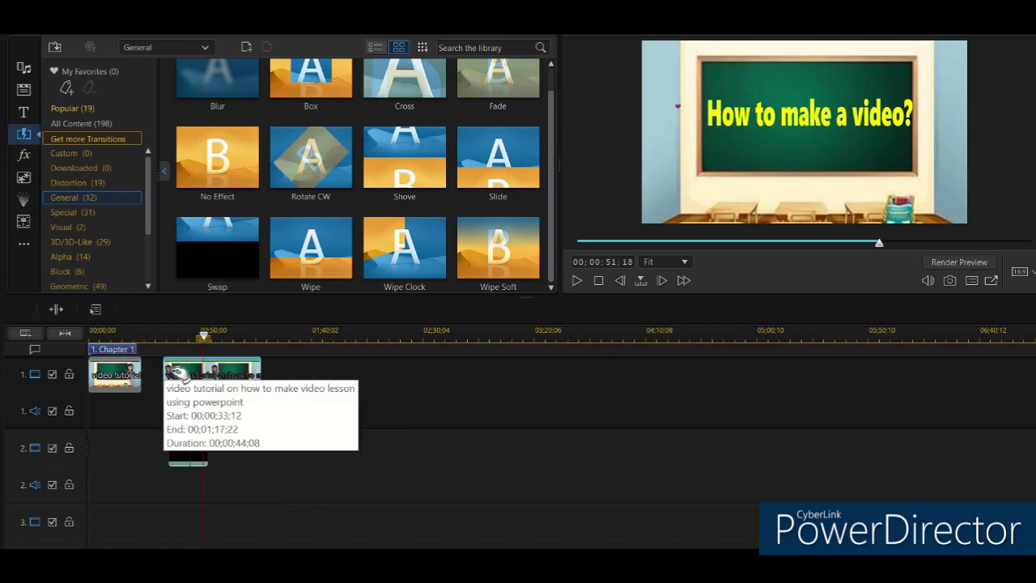
pyautogui.moveTo(175, 374); pyautogui.dragTo(154, 373)
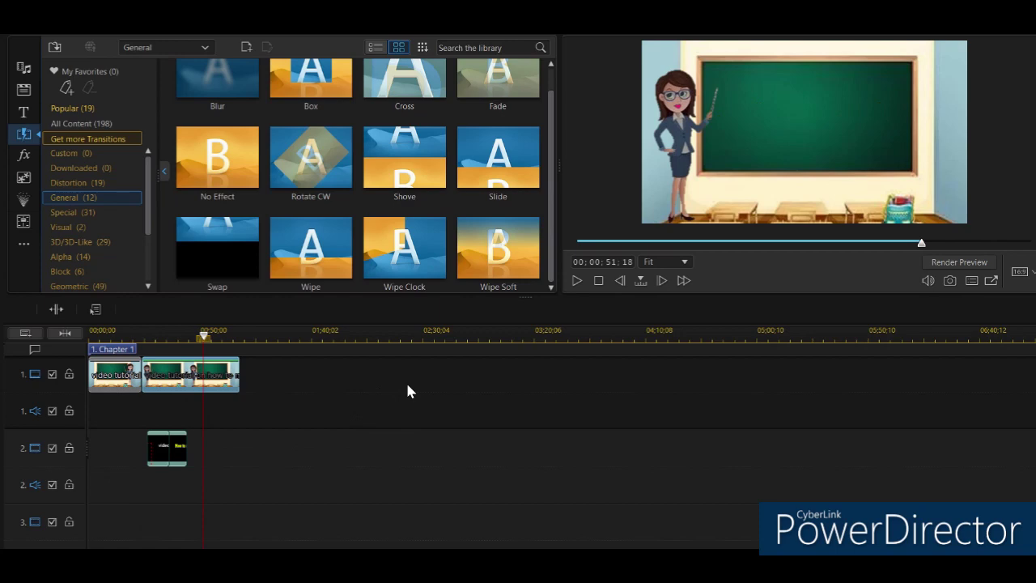
# Play the video lesson from the beginning of the timeline.
pyautogui.moveTo(209, 350); pyautogui.dragTo(91, 349)
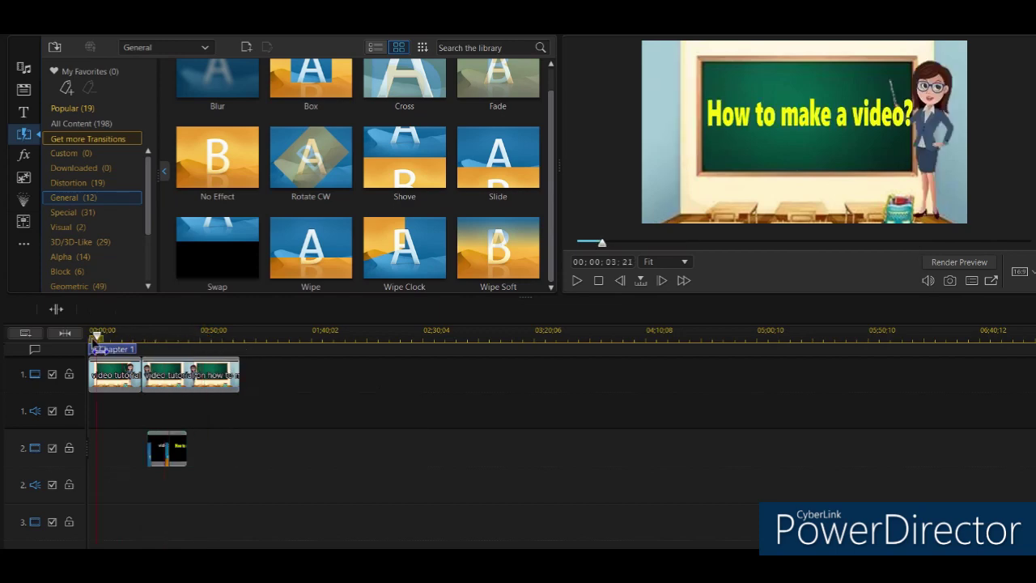
pyautogui.click(113, 374)
pyautogui.click(576, 279)
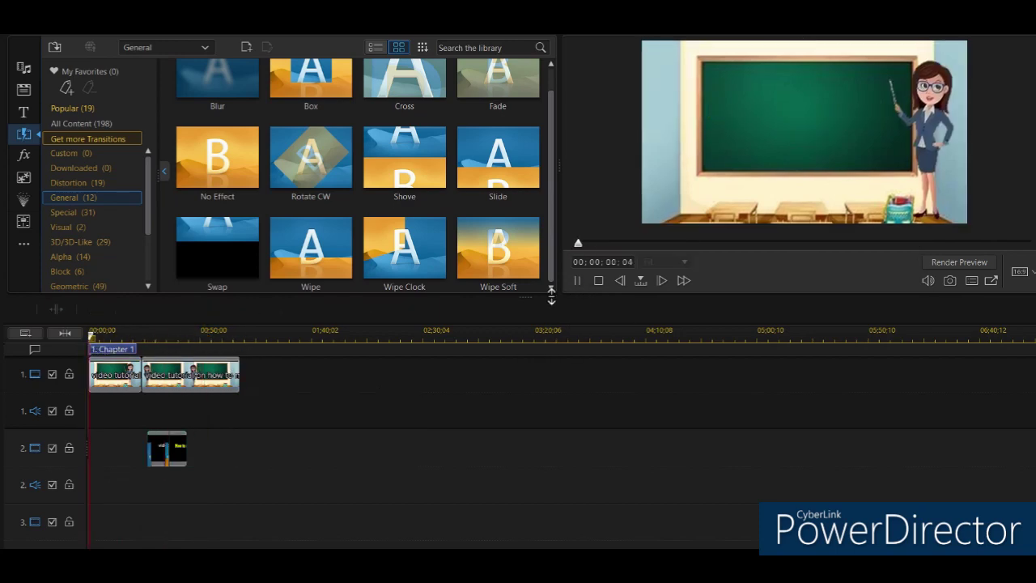
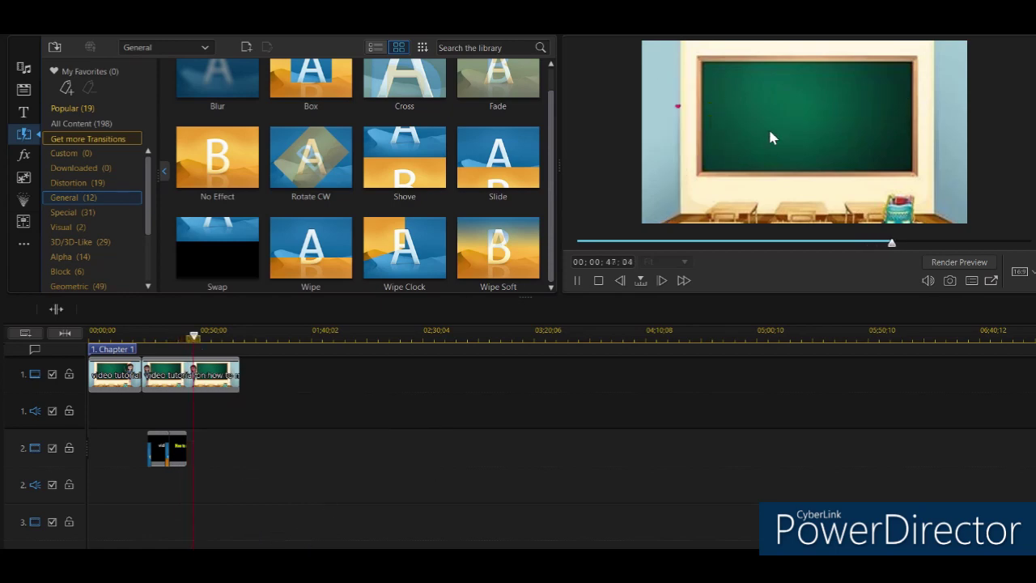
# Add the Default 3D title to track 2 over the last part of the lesson, after the two existing titles.
pyautogui.click(26, 112)
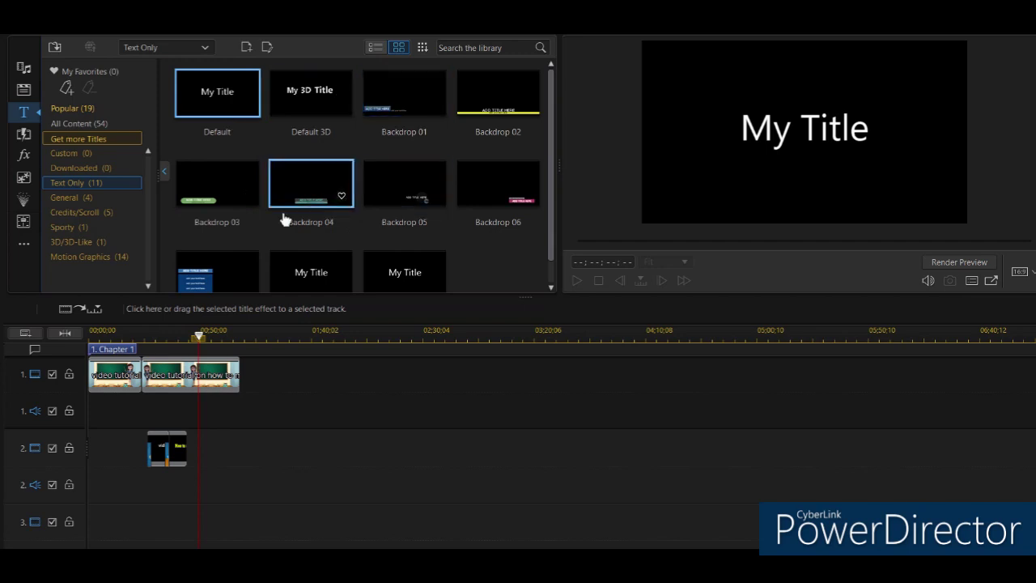
pyautogui.click(239, 188)
pyautogui.click(393, 179)
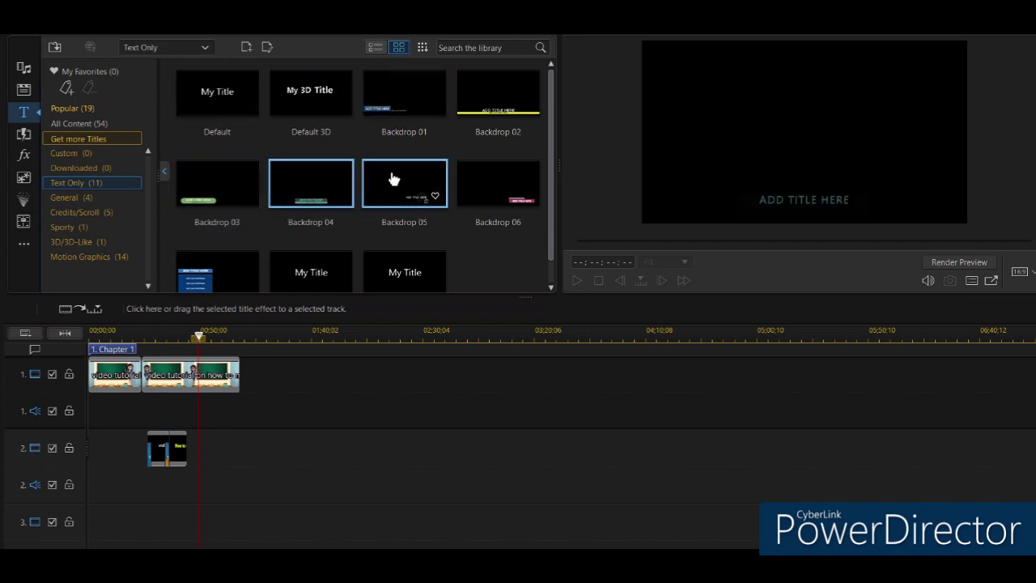
pyautogui.doubleClick(307, 96)
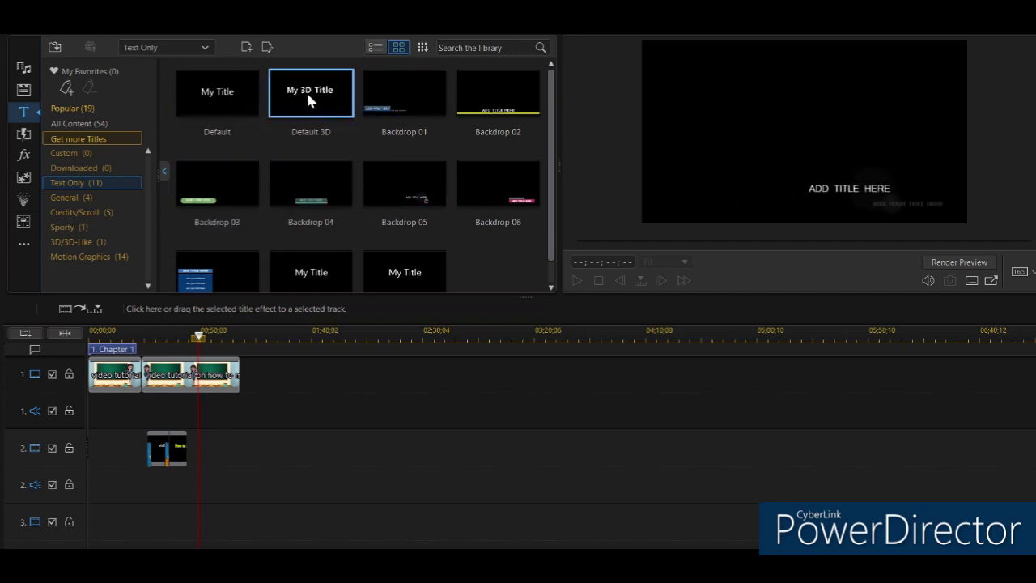
pyautogui.click(875, 71)
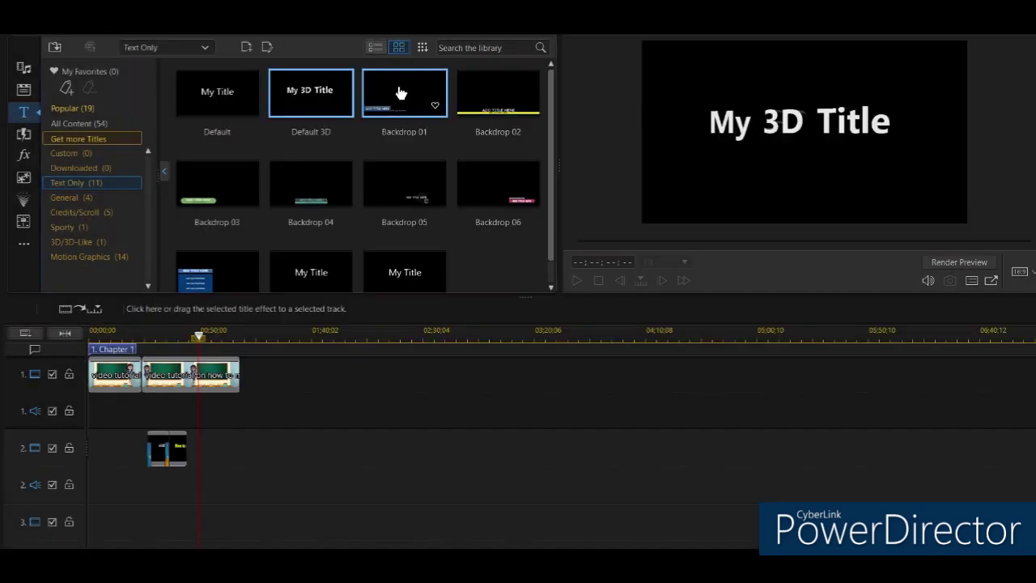
pyautogui.moveTo(312, 92)
pyautogui.mouseDown()
pyautogui.moveTo(298, 467)
pyautogui.moveTo(215, 486)
pyautogui.moveTo(347, 453)
pyautogui.moveTo(321, 104)
pyautogui.mouseUp()
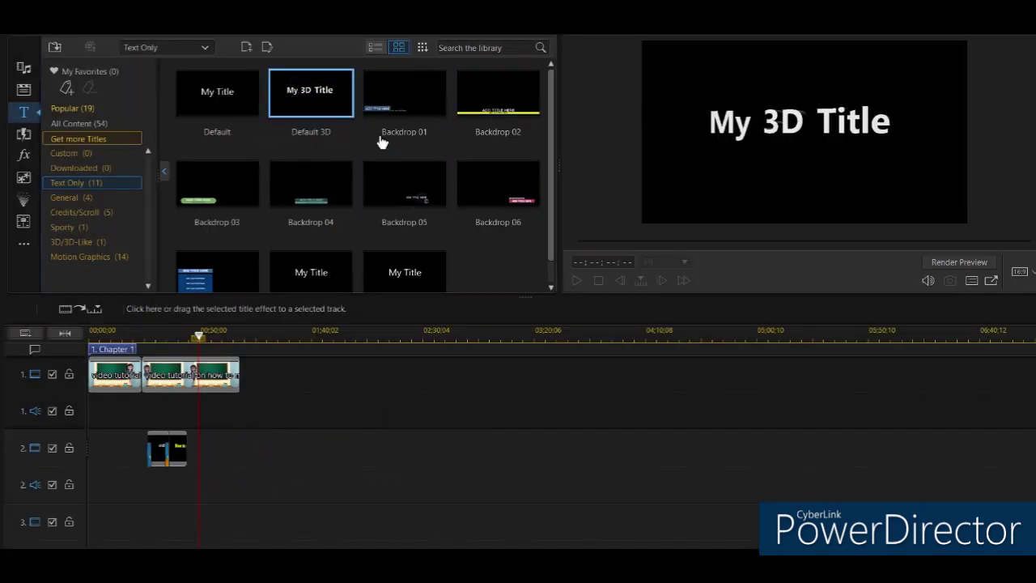
pyautogui.moveTo(308, 85); pyautogui.dragTo(207, 481)
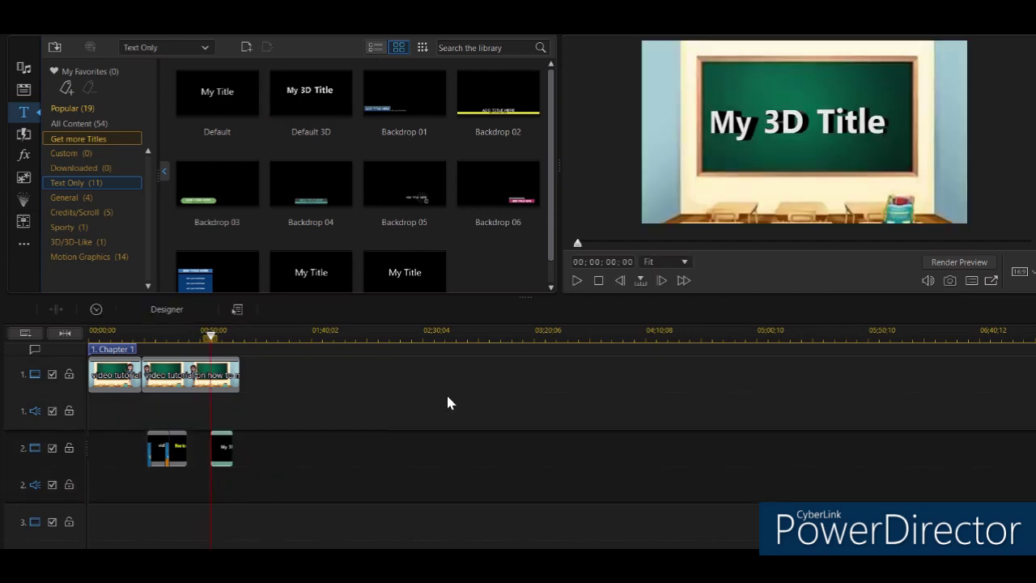
pyautogui.moveTo(226, 461); pyautogui.dragTo(223, 463)
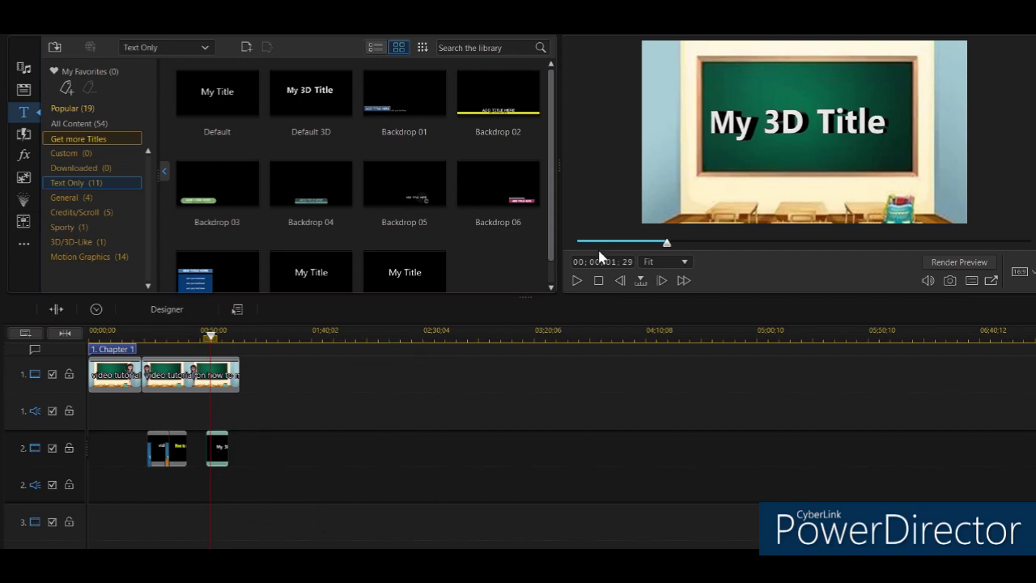
# Replace the 3D title's placeholder text with "please like , share and subscribe".
pyautogui.doubleClick(880, 124)
pyautogui.press('Left')
pyautogui.press('Left')
pyautogui.press('Left')
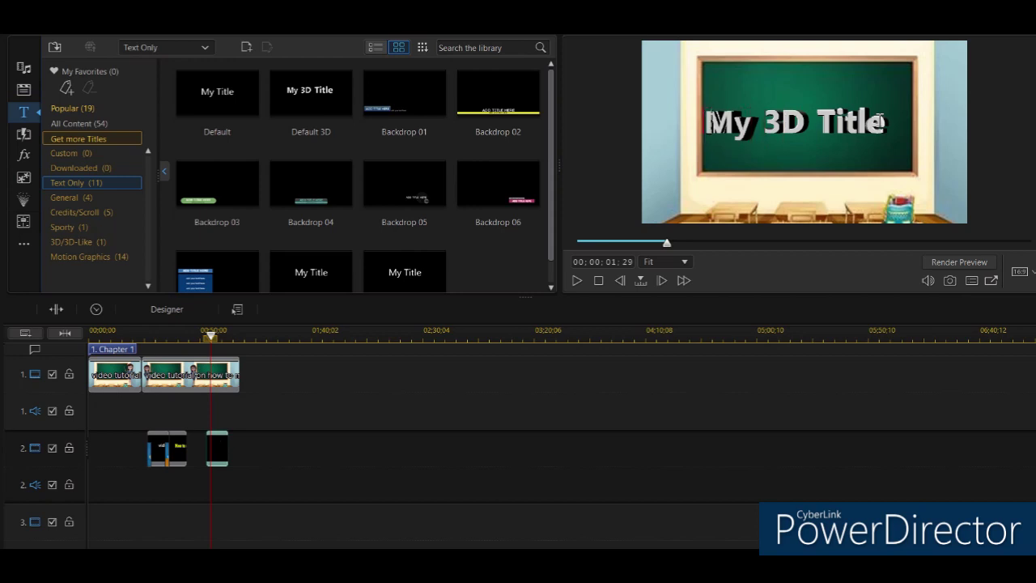
pyautogui.press('BackSpace')
pyautogui.press('BackSpace')
pyautogui.press('BackSpace')
pyautogui.write('plea')
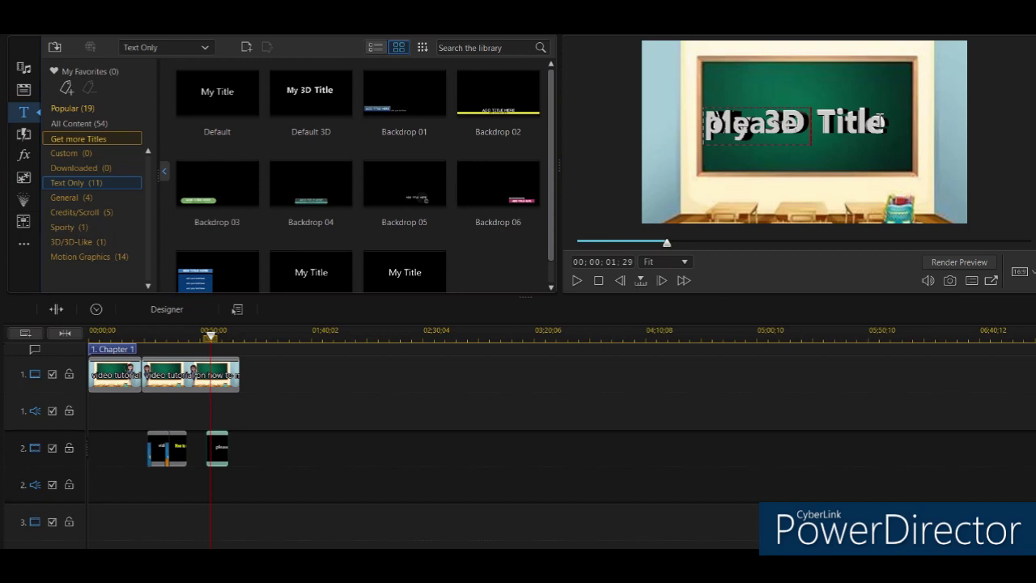
pyautogui.write('se like ')
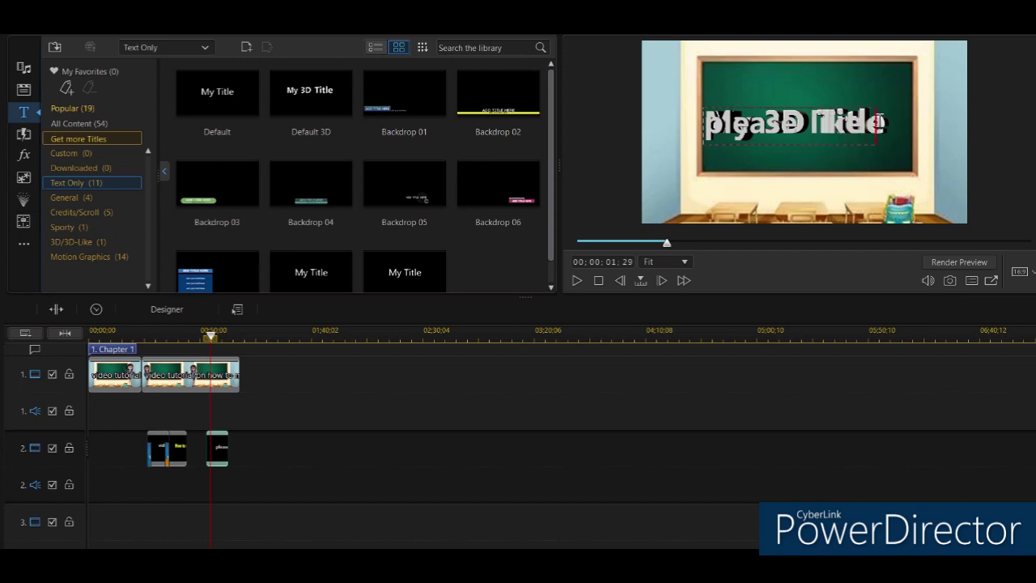
pyautogui.write('hs')
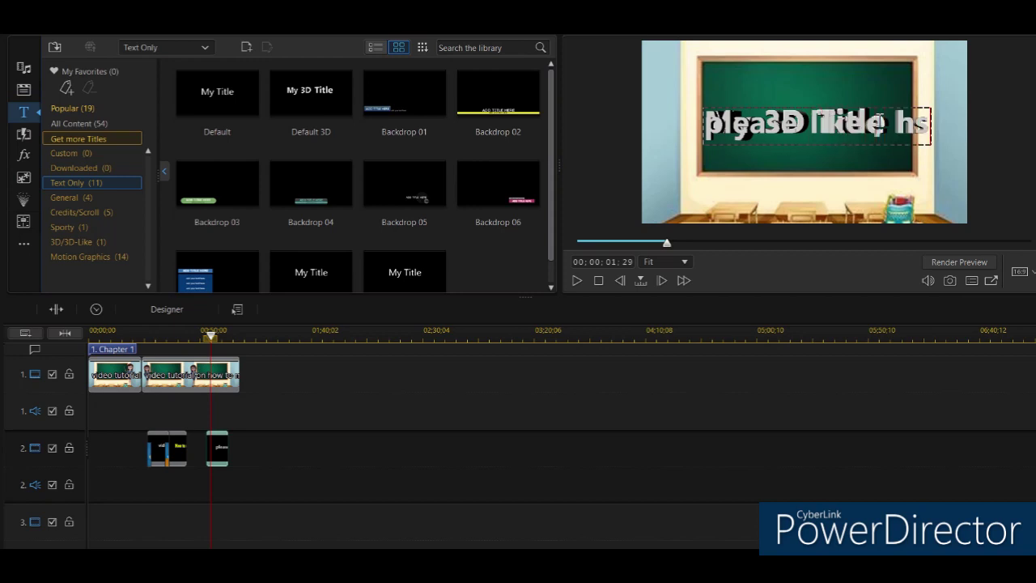
pyautogui.press('BackSpace')
pyautogui.press('BackSpace')
pyautogui.write('sh')
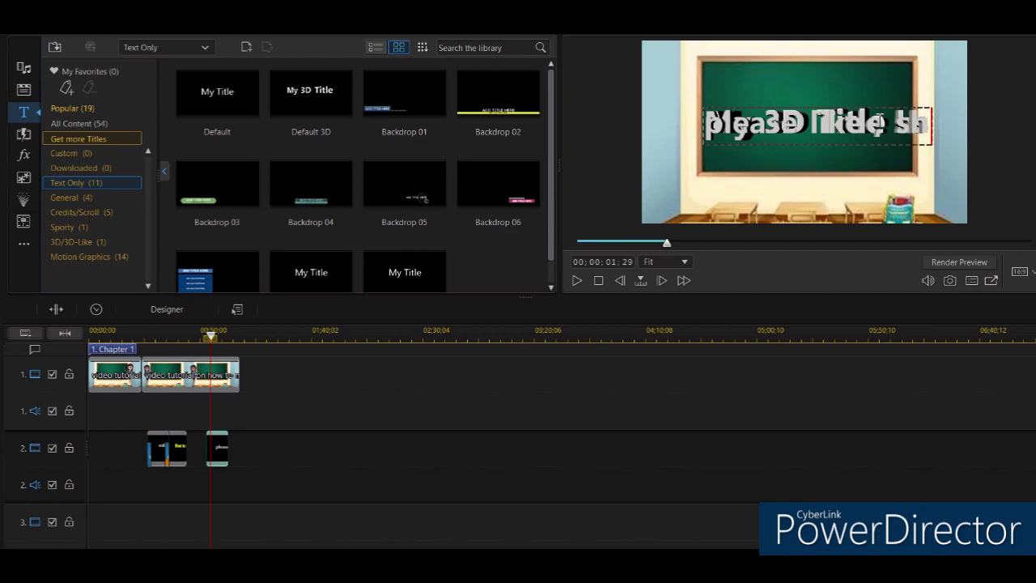
pyautogui.write('are an')
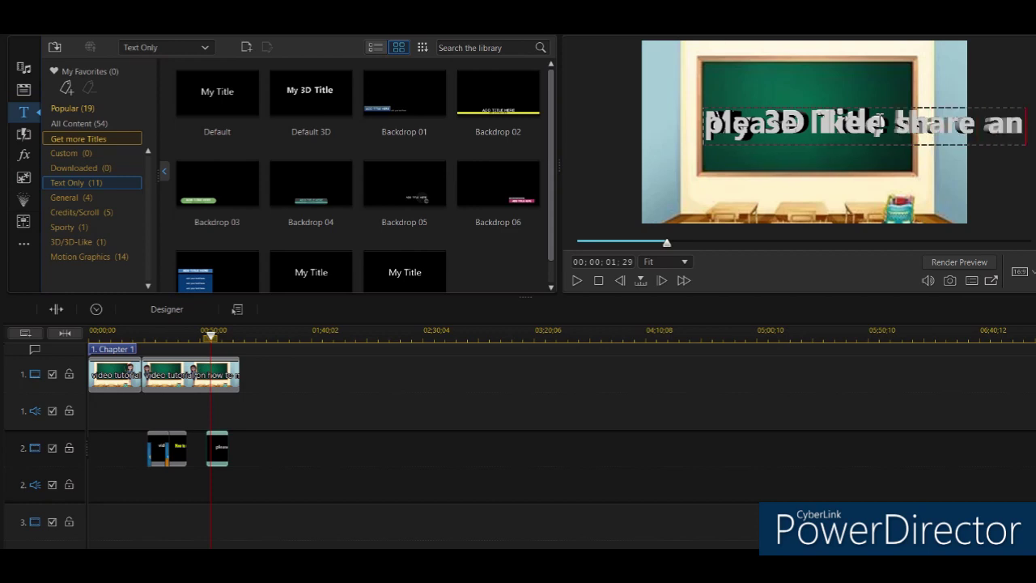
pyautogui.write('d')
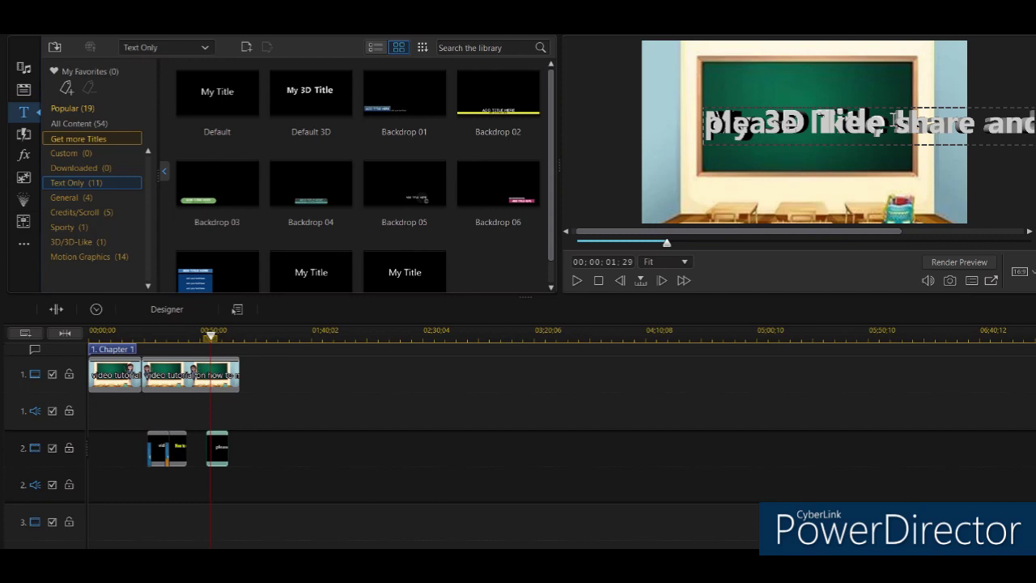
# Break the 3D title into two lines before "and subscribe".
pyautogui.click(976, 122)
pyautogui.press('Return')
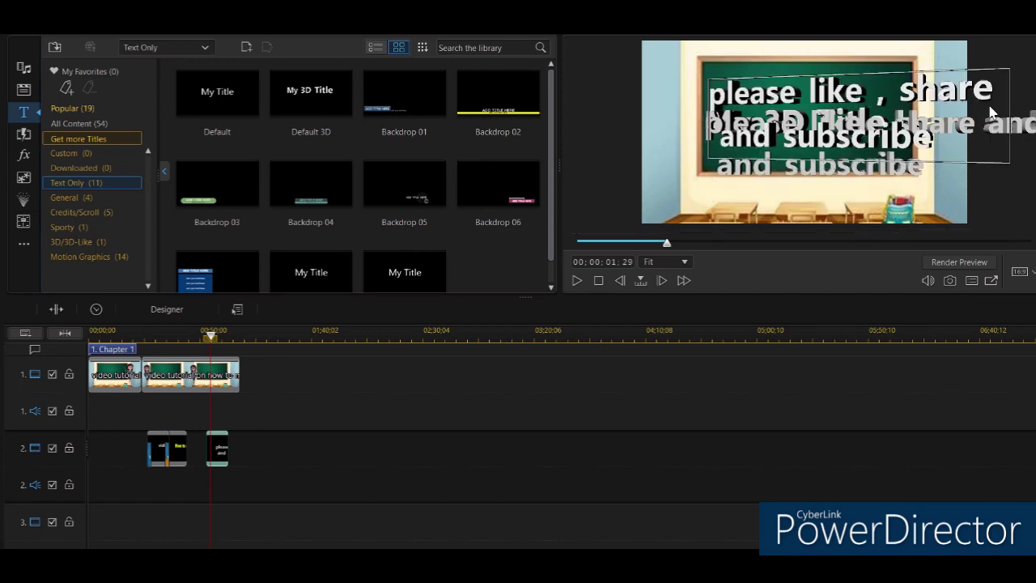
pyautogui.click(344, 430)
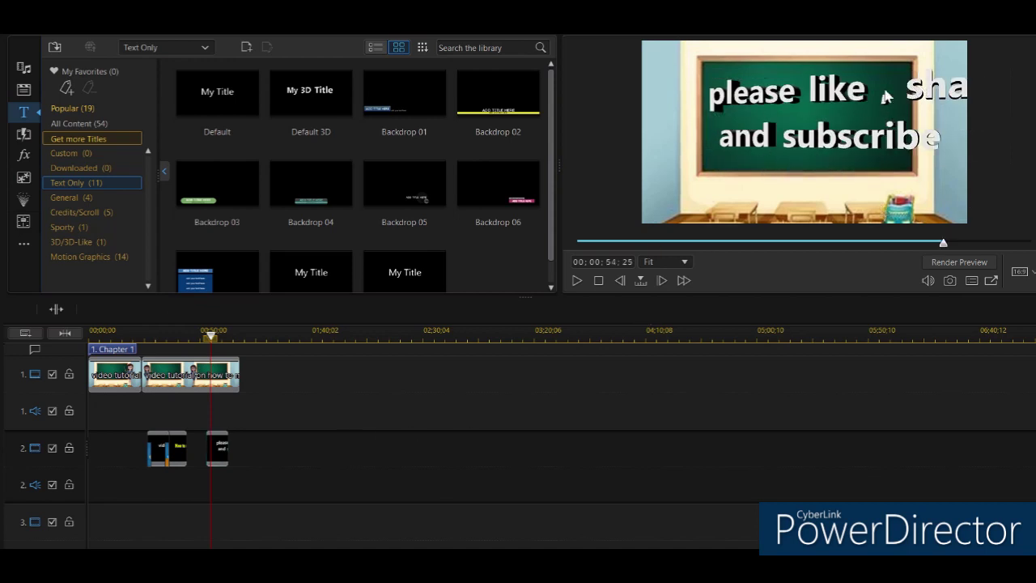
# Remove the space before the comma so the 3D title's first line reads "please like, share".
pyautogui.click(217, 450)
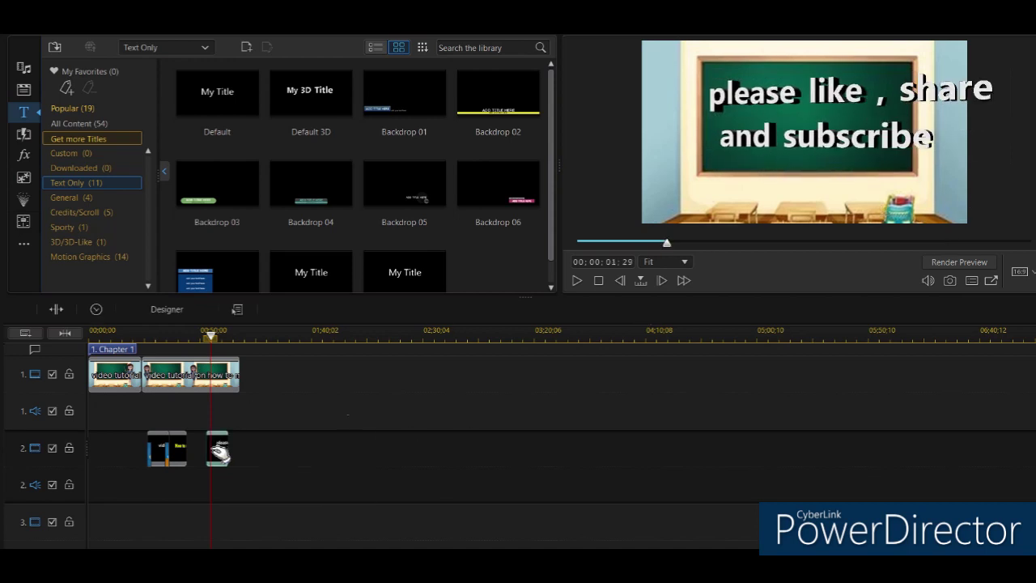
pyautogui.click(891, 93)
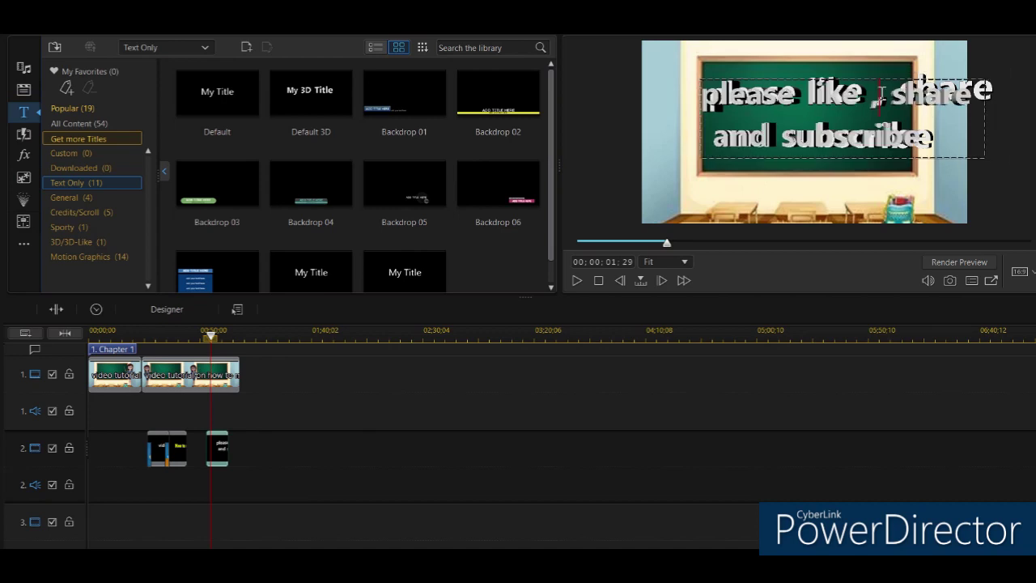
pyautogui.press('BackSpace')
pyautogui.press('BackSpace')
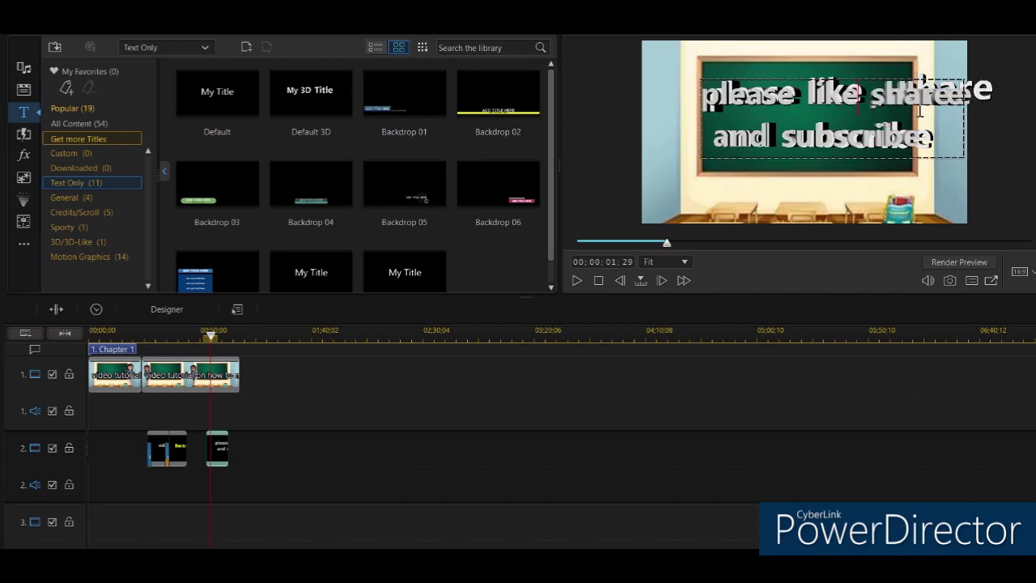
pyautogui.write(',')
pyautogui.click(339, 429)
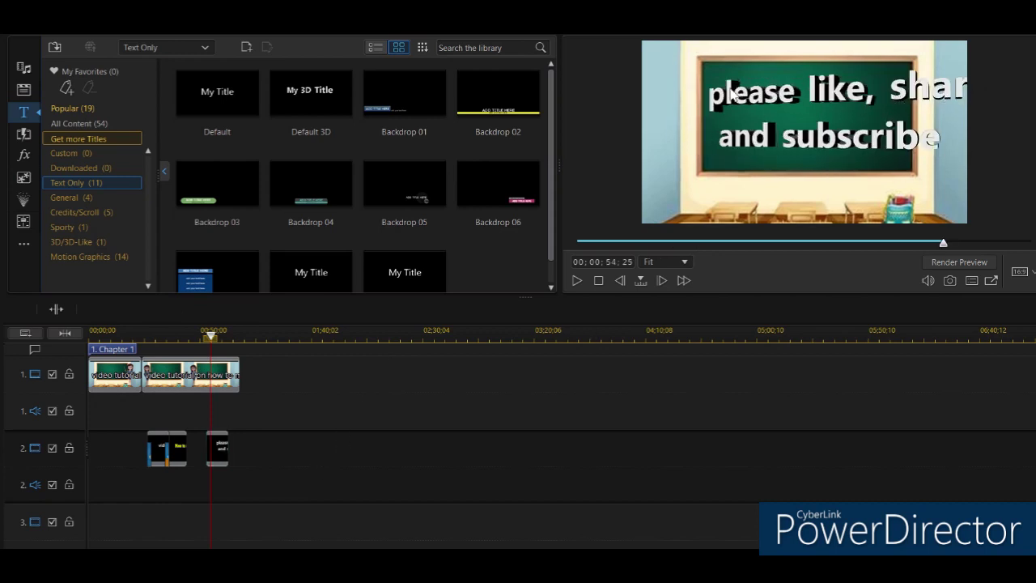
# Reduce the font size of the 3D title's text after the initial "p" so that it fits on the chalkboard.
pyautogui.click(220, 449)
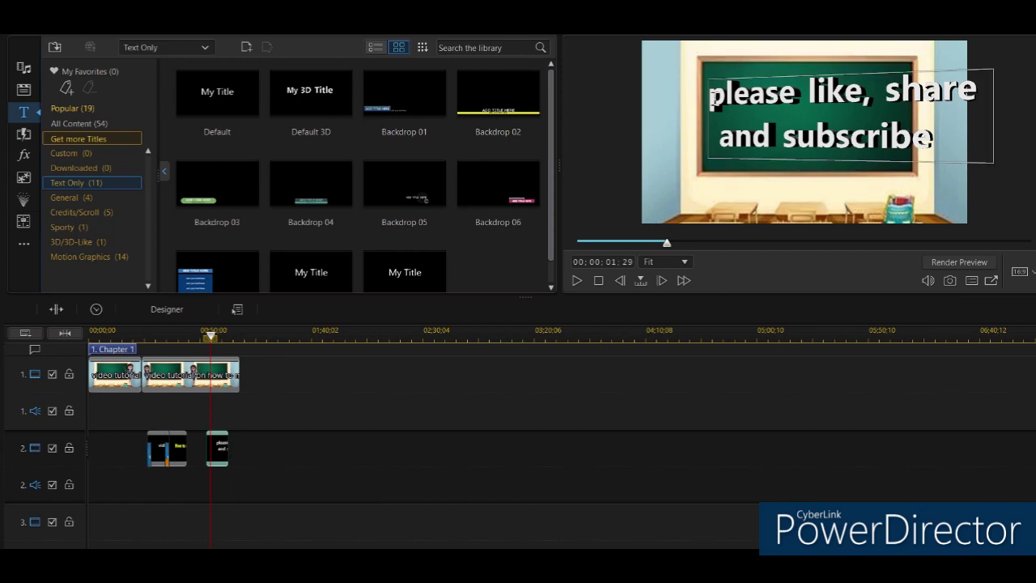
pyautogui.moveTo(712, 95); pyautogui.dragTo(953, 153)
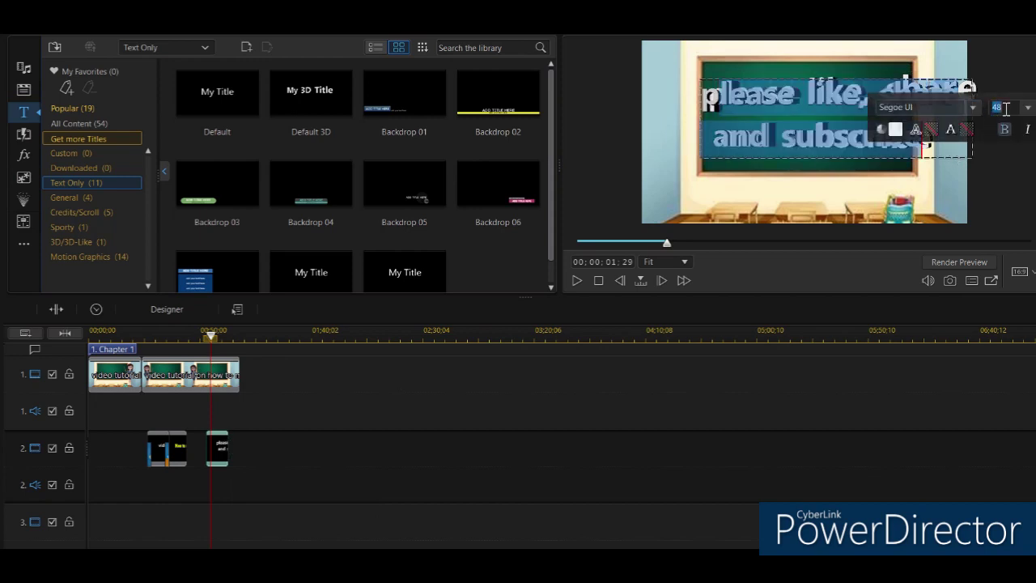
pyautogui.write('31; ')
pyautogui.write('0')
pyautogui.press('Return')
pyautogui.click(814, 140)
pyautogui.click(316, 458)
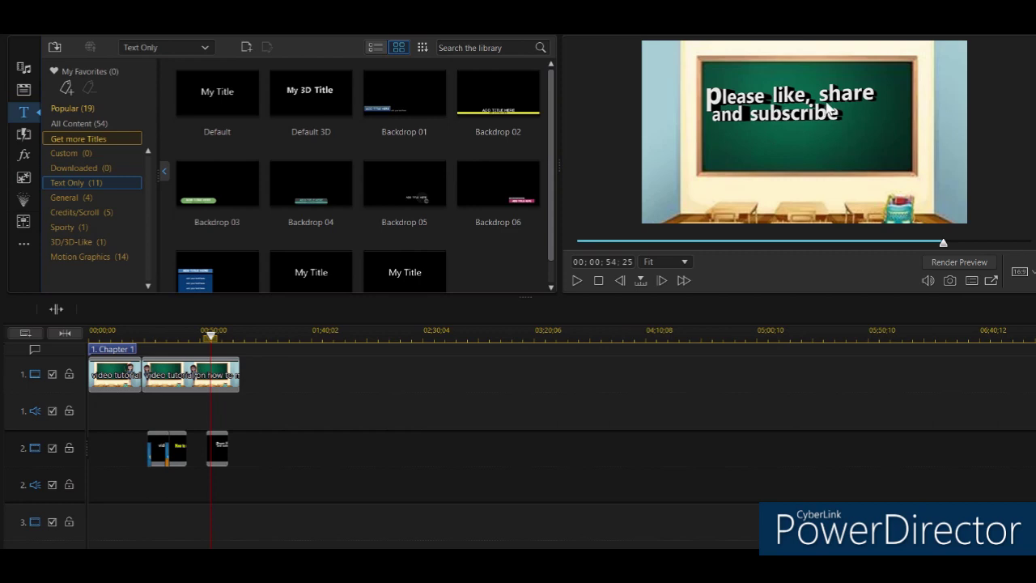
# Shift the "please like, share and subscribe" title slightly right and down on the chalkboard.
pyautogui.click(225, 443)
pyautogui.moveTo(792, 81); pyautogui.dragTo(805, 86)
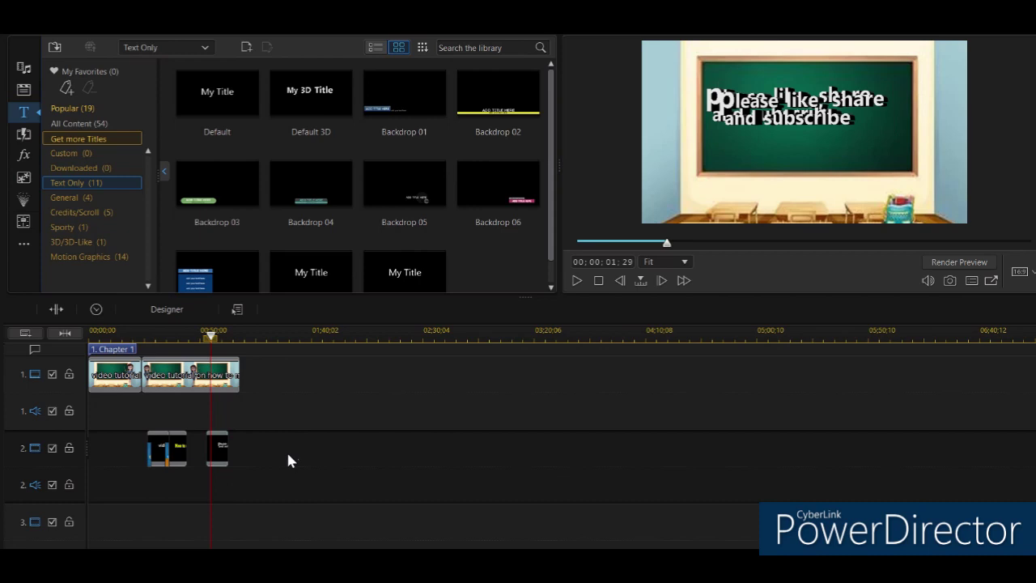
pyautogui.click(314, 443)
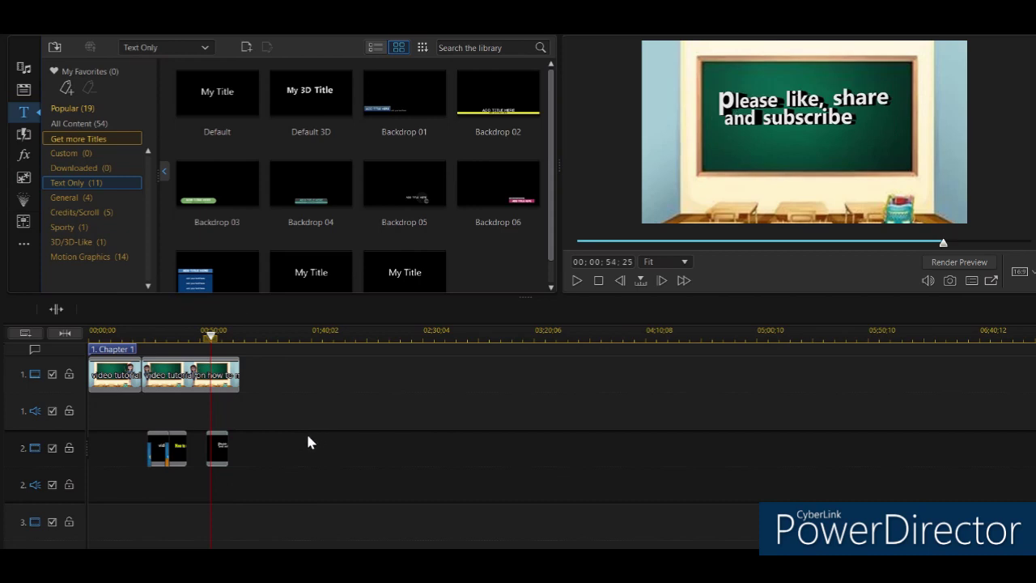
# Return the playhead to the beginning of the timeline.
pyautogui.moveTo(210, 333); pyautogui.dragTo(90, 333)
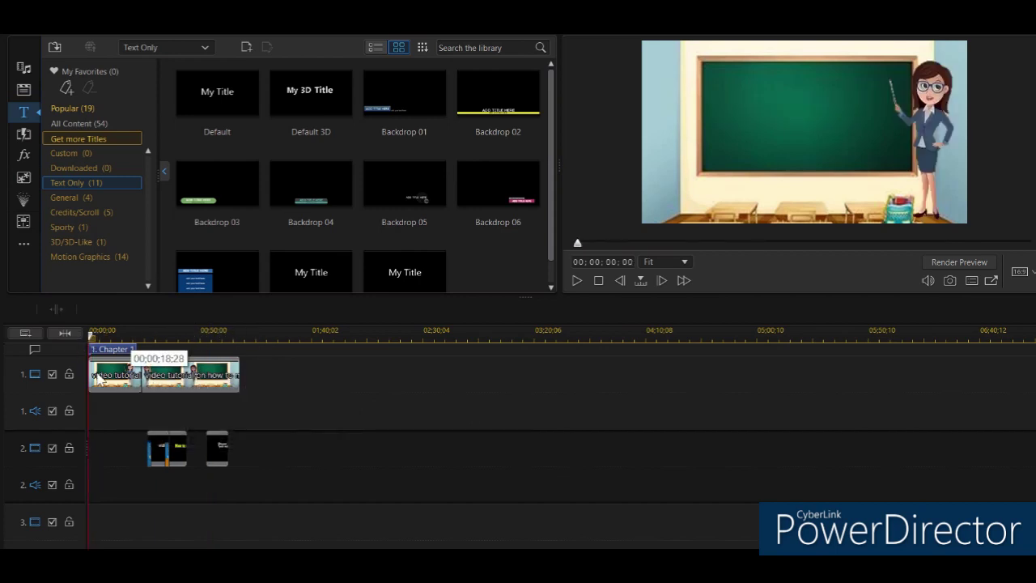